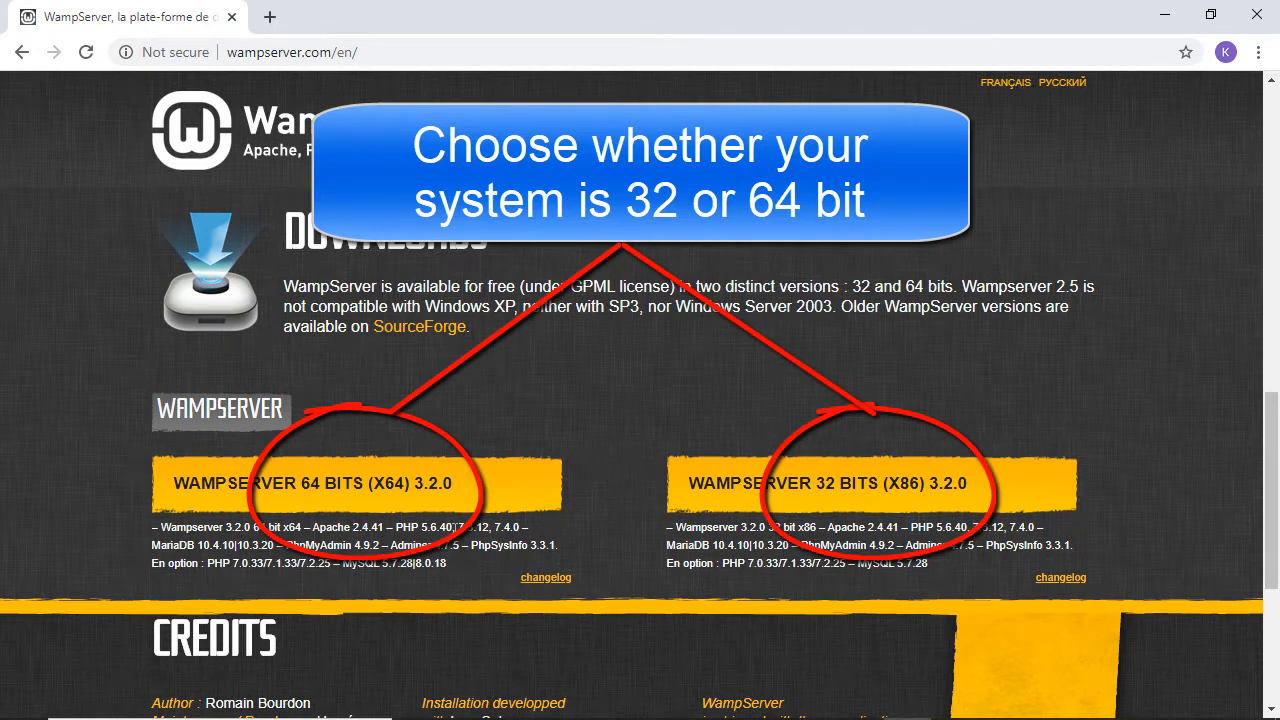
# Step: Open the Windows search panel to look up This PC
pyautogui.moveTo(35, 712)
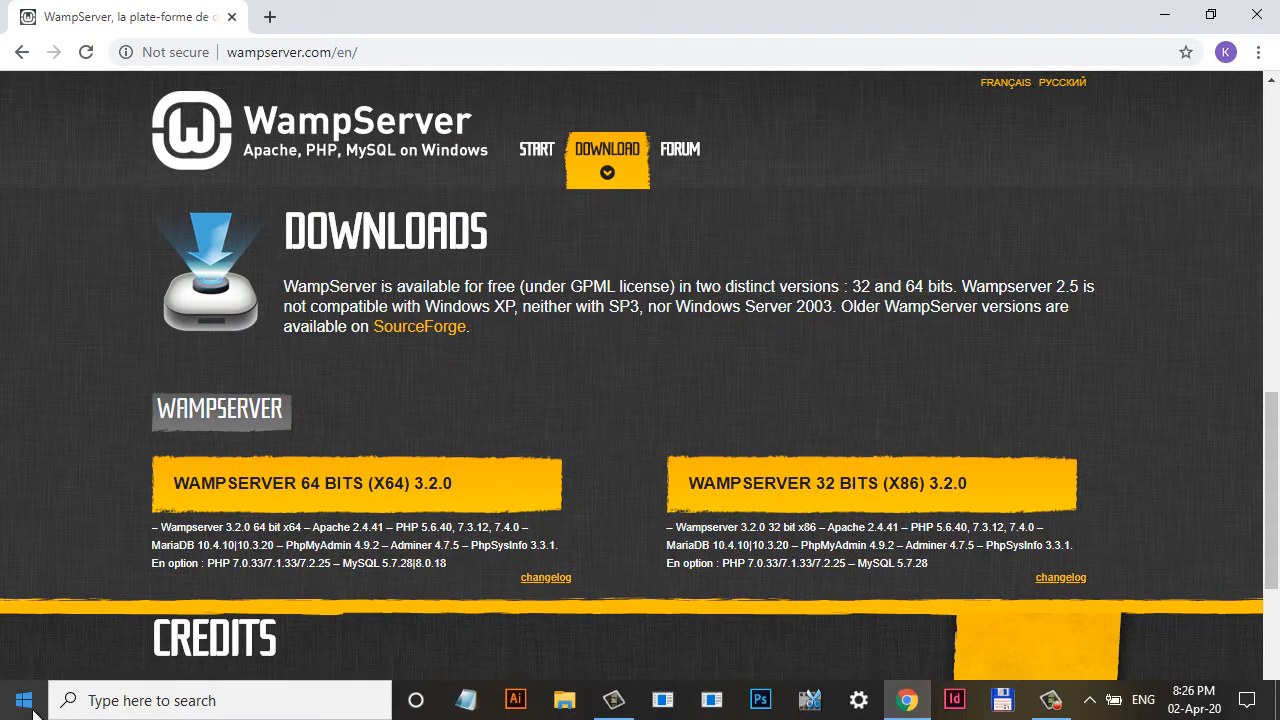
pyautogui.click(86, 702)
pyautogui.write('p')
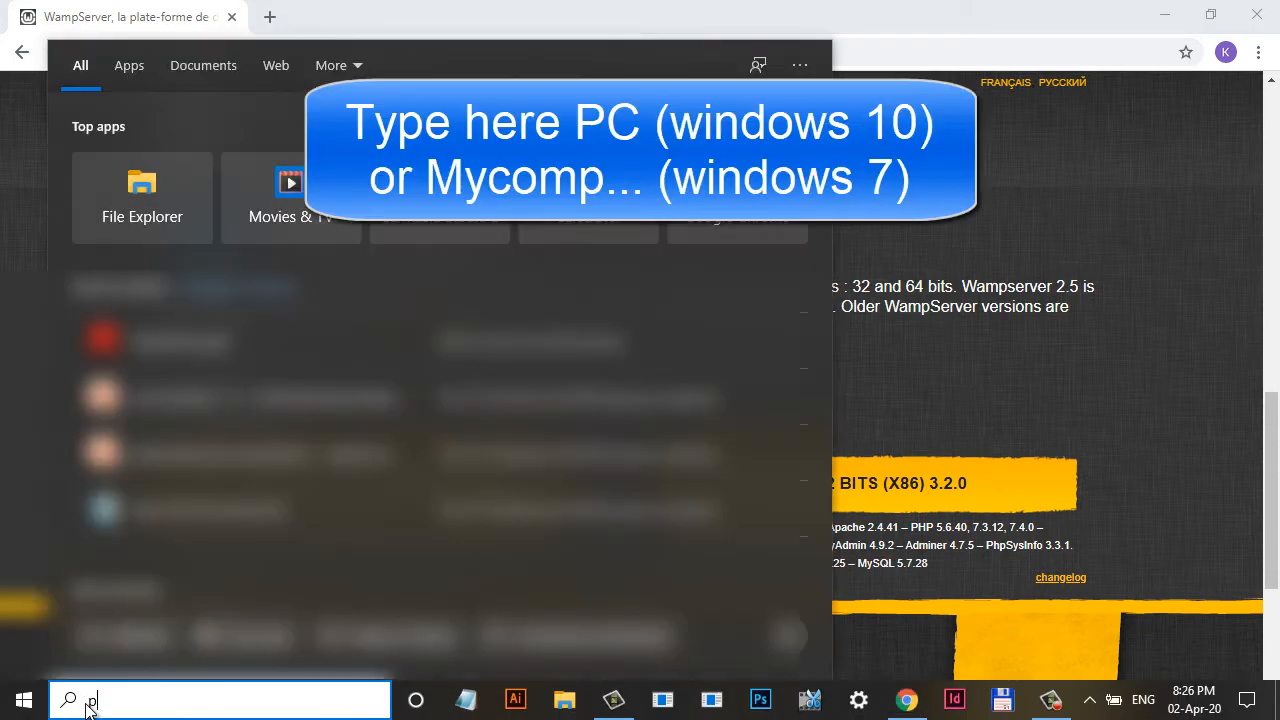
pyautogui.write('c')
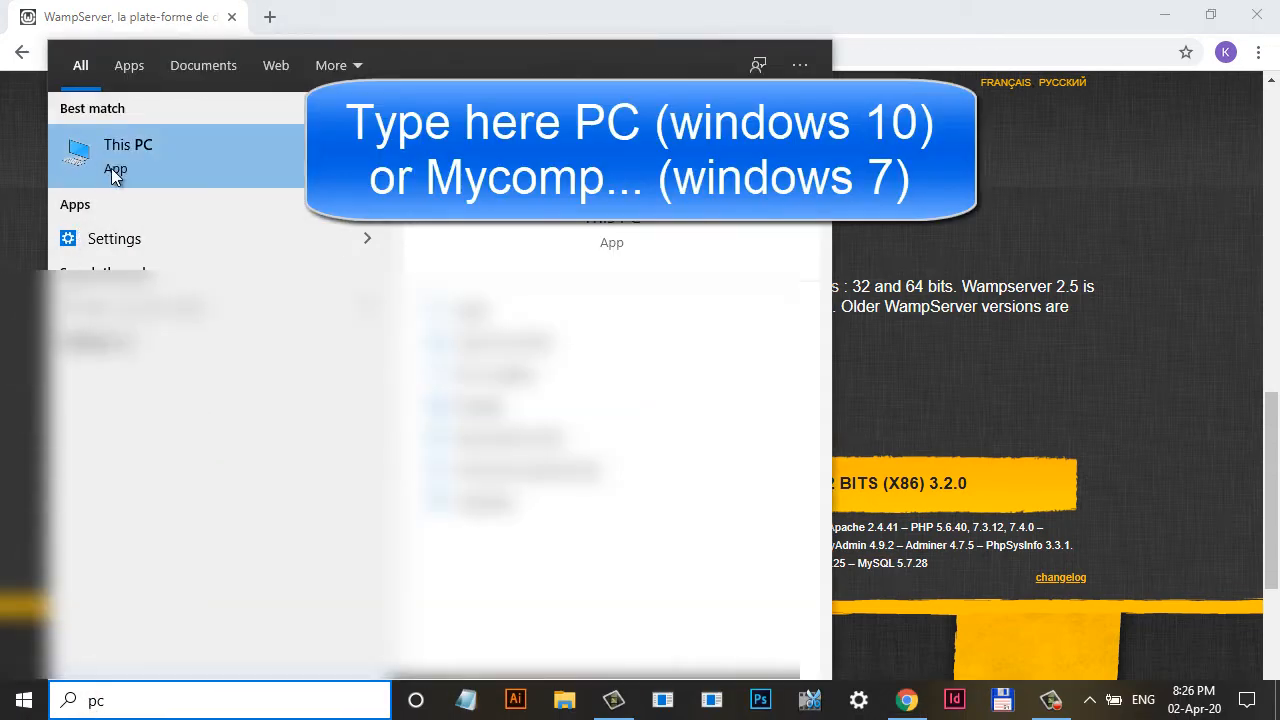
pyautogui.rightClick(127, 145)
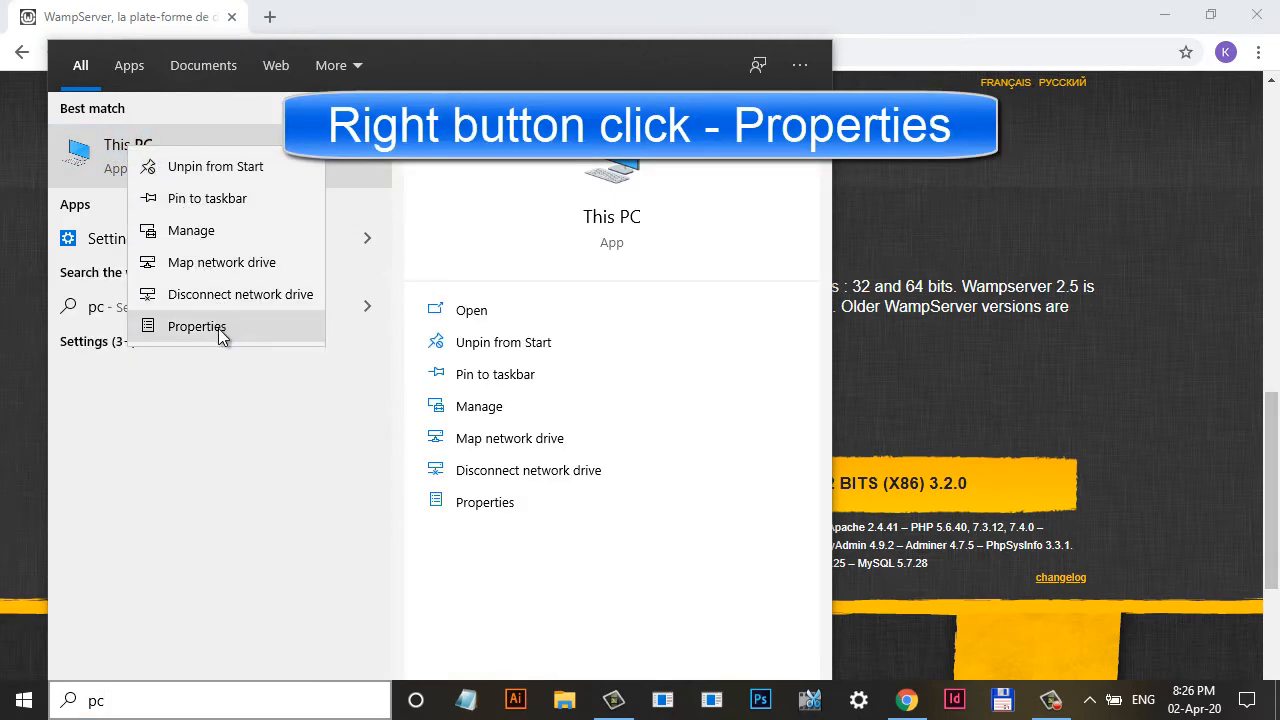
pyautogui.click(219, 329)
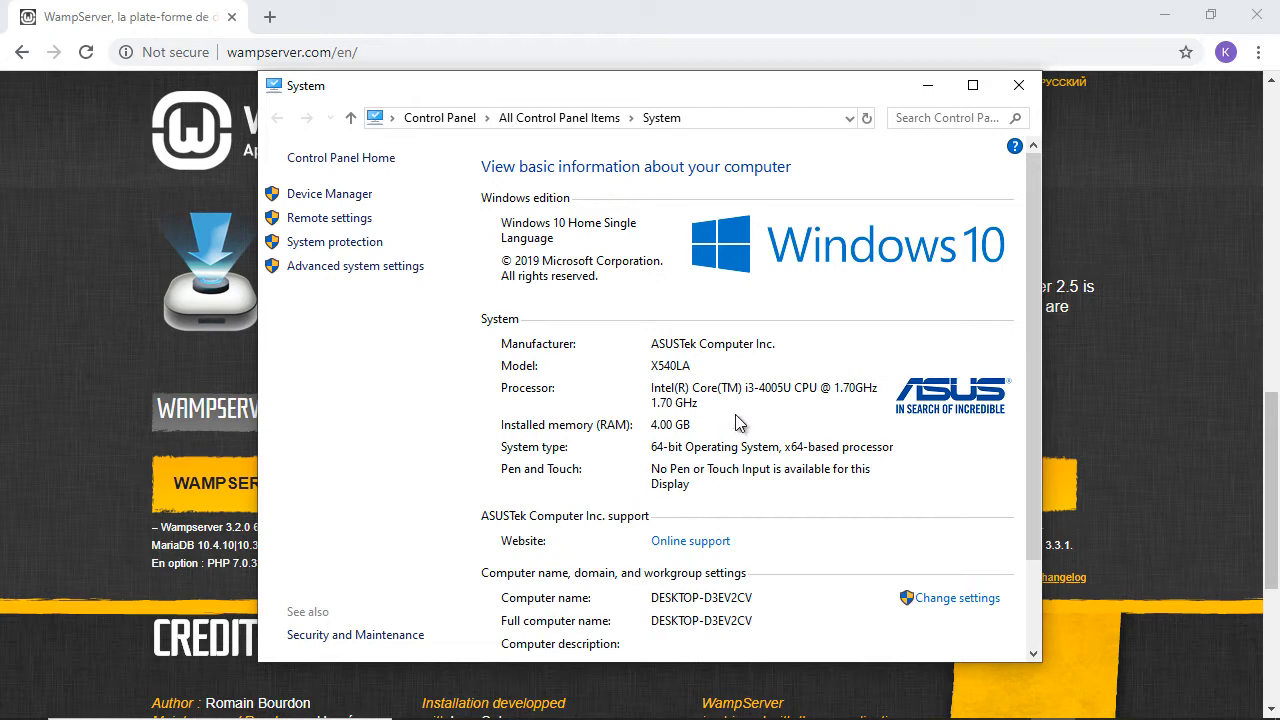
pyautogui.click(928, 86)
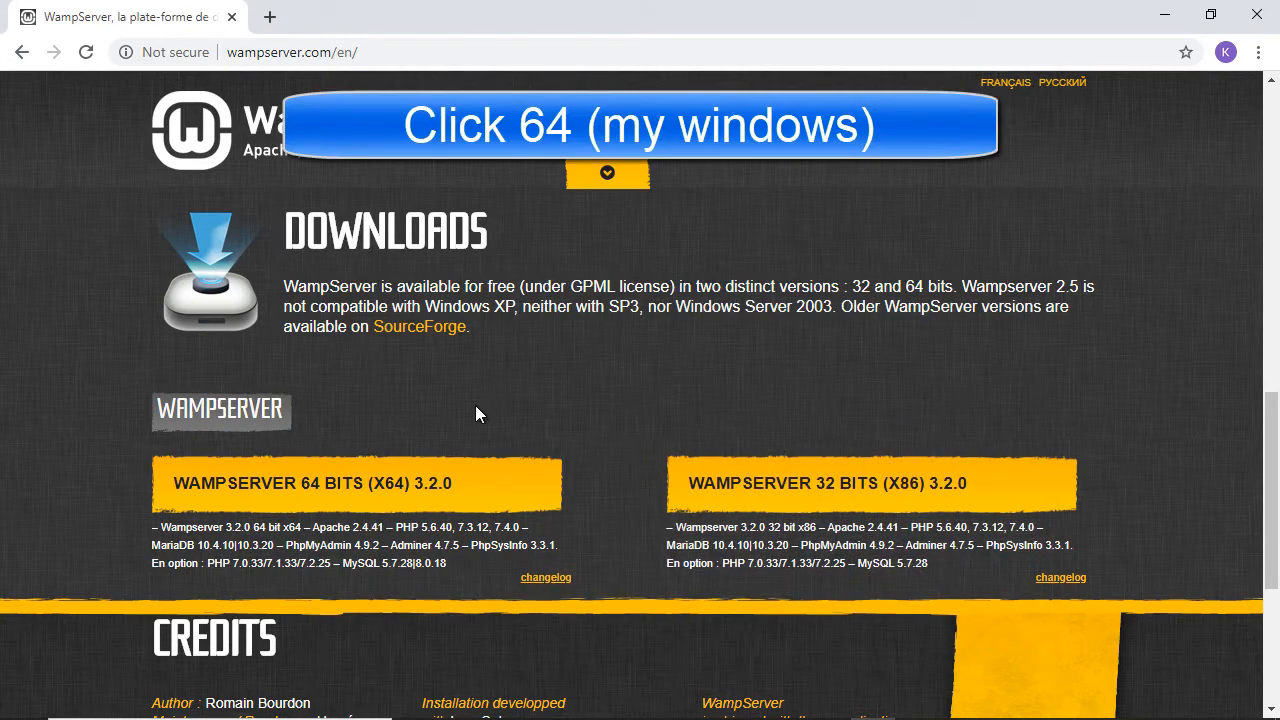
# Step: Download the 64-bit WampServer 3.2.0 installer through the popup's direct download link
pyautogui.click(420, 495)
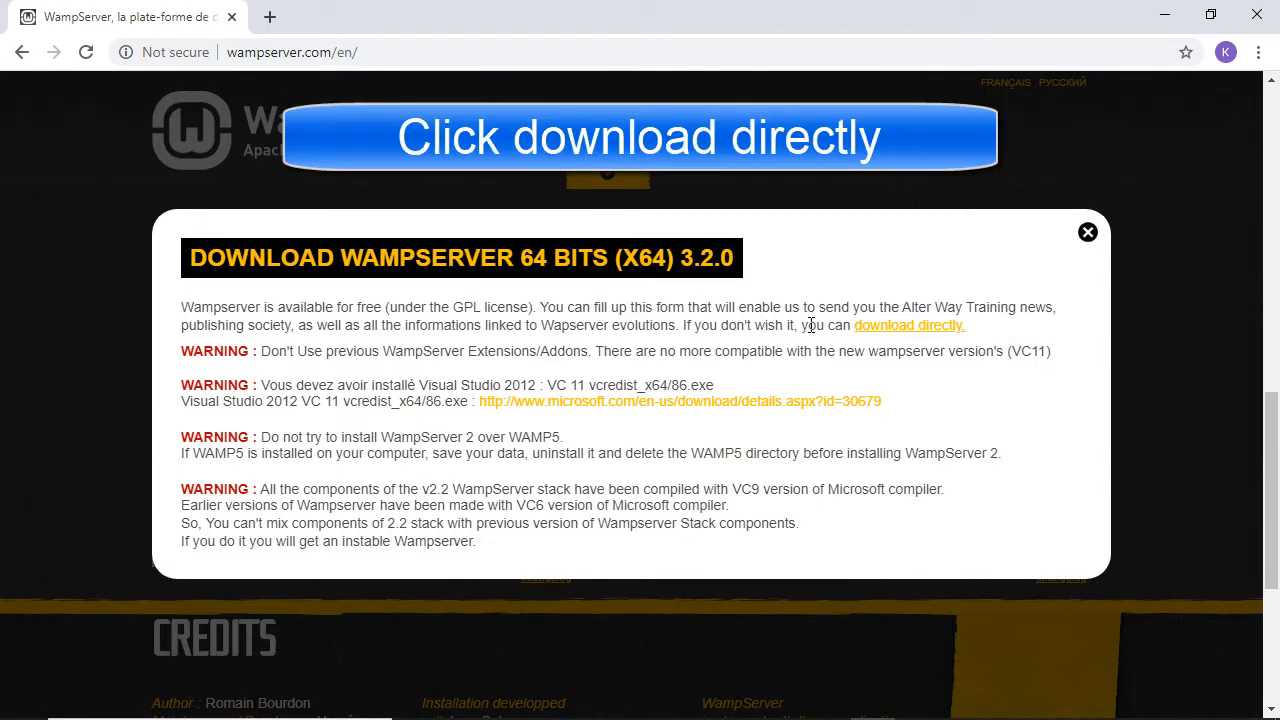
pyautogui.click(899, 328)
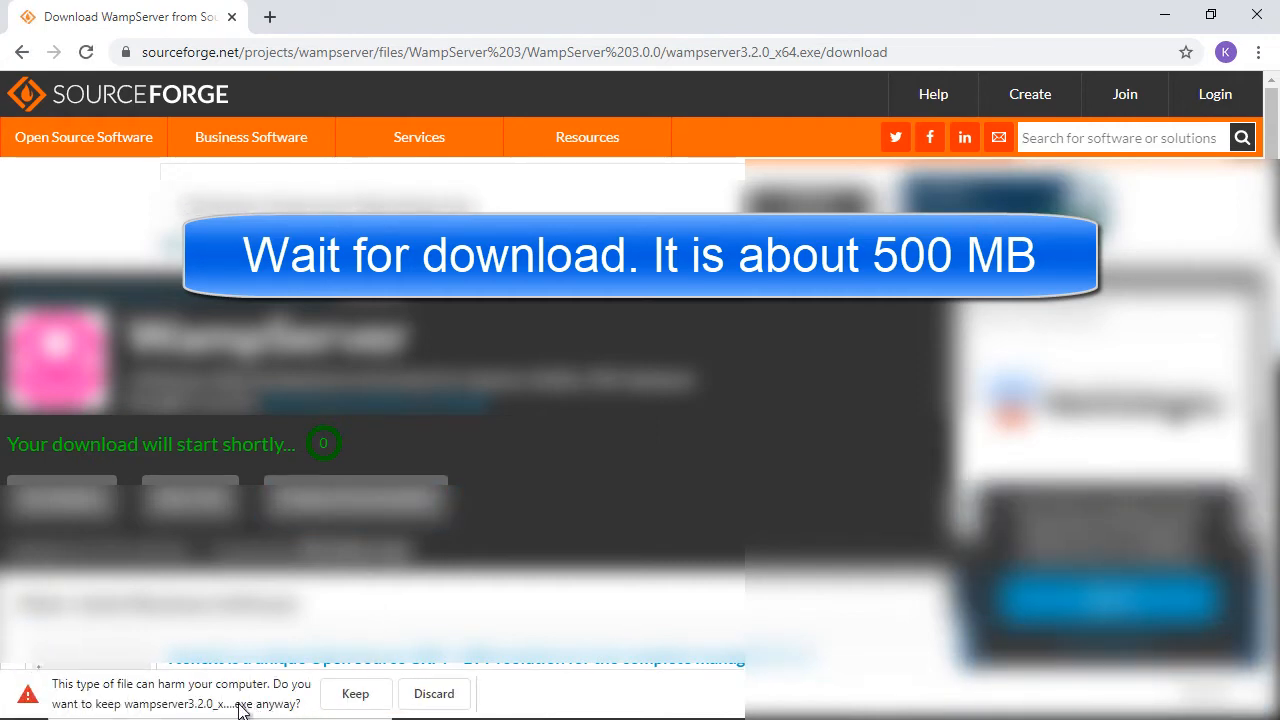
# Step: Keep the flagged wampserver3.2.0_x64.exe download and run it once finished
pyautogui.click(358, 698)
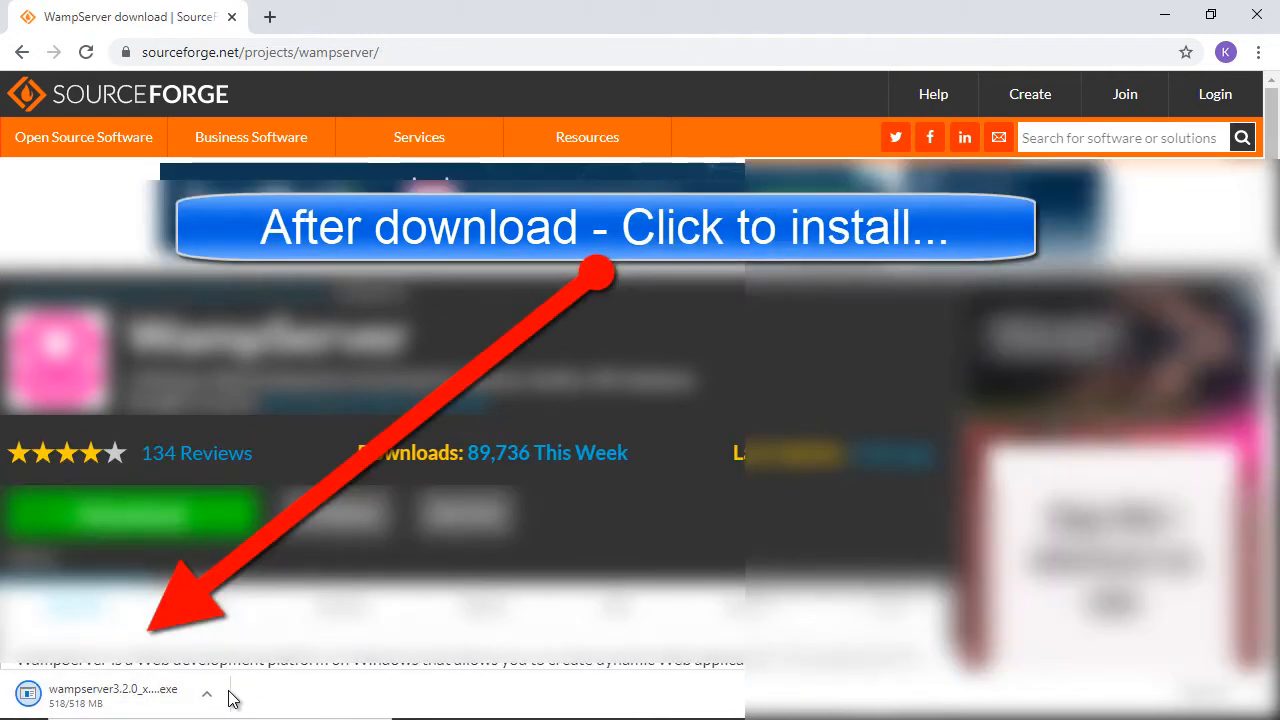
pyautogui.click(125, 697)
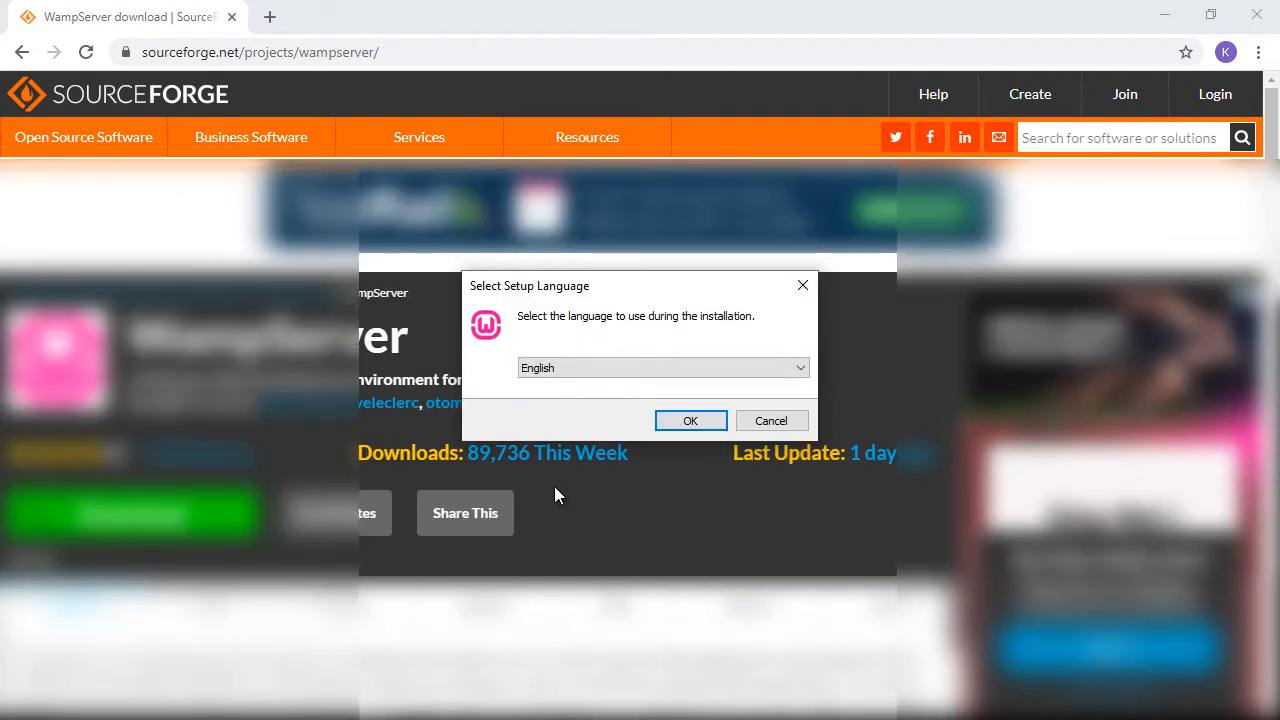
# Step: Confirm English as the setup language, accept the licence agreement and continue
pyautogui.click(691, 421)
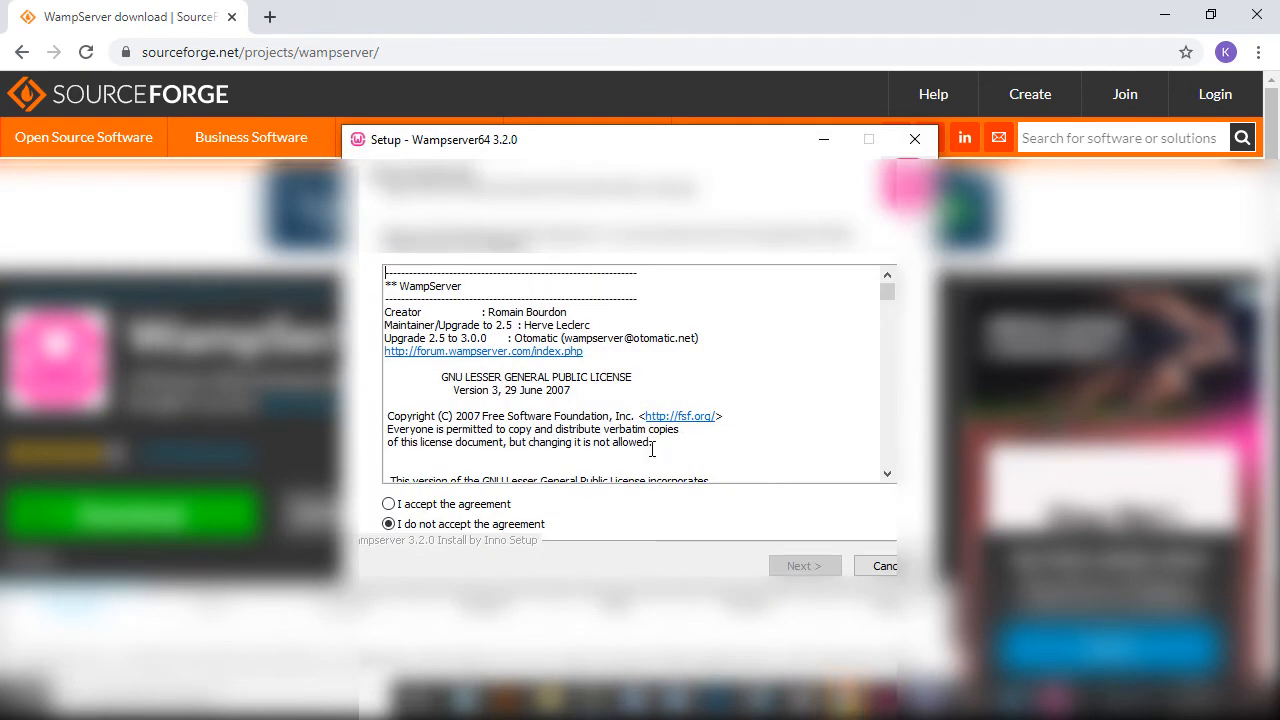
pyautogui.click(388, 504)
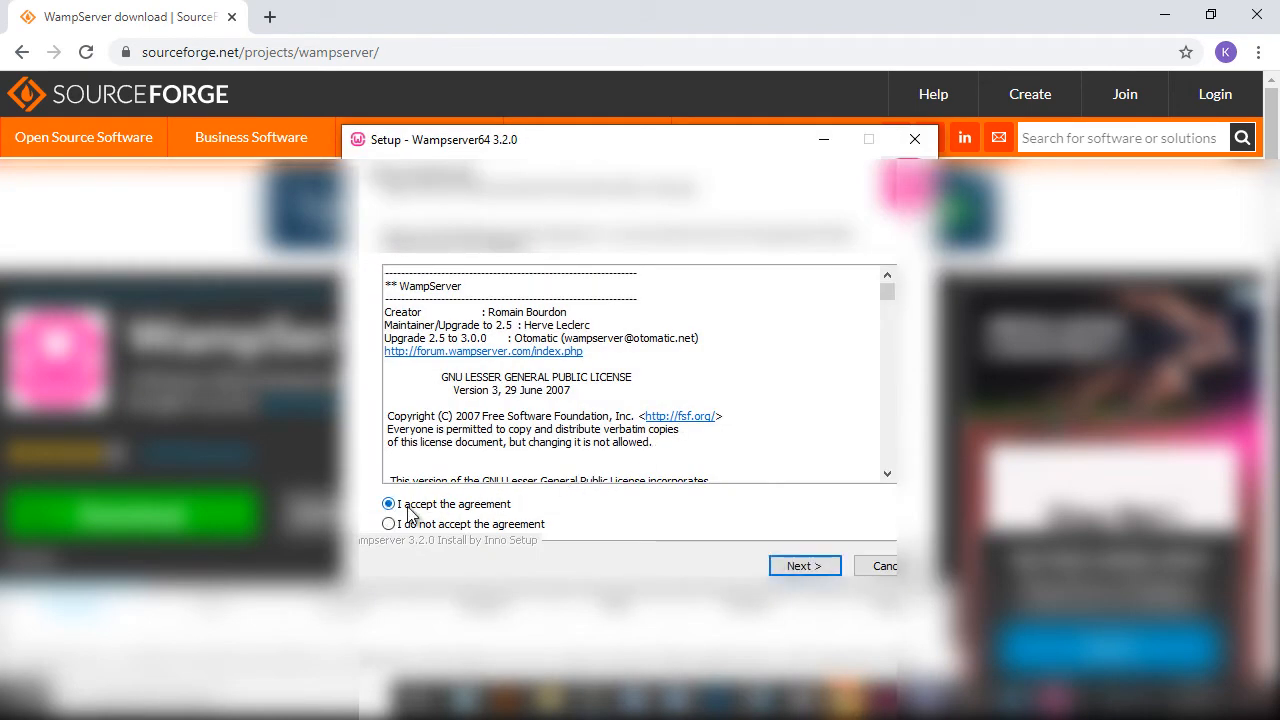
pyautogui.click(785, 566)
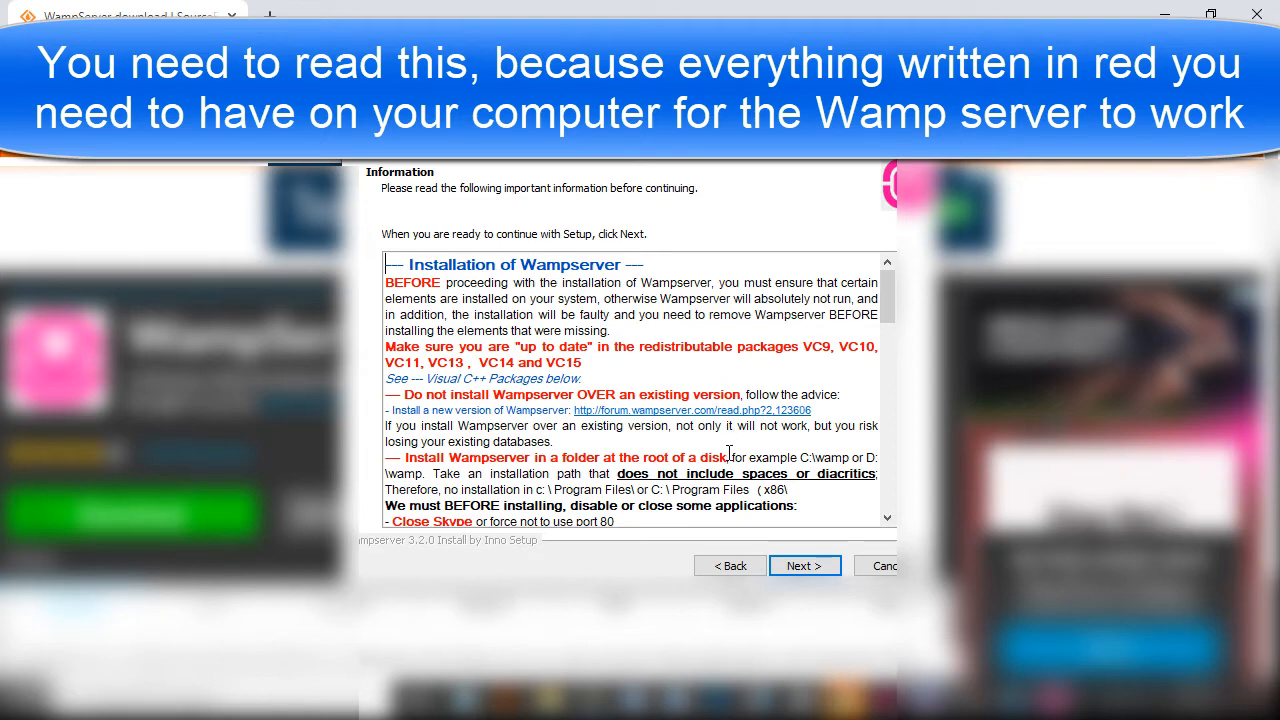
# Step: Read through the prerequisites notes on VC redistributables, Skype and IIS, then proceed
pyautogui.scroll(-3, 893, 322)
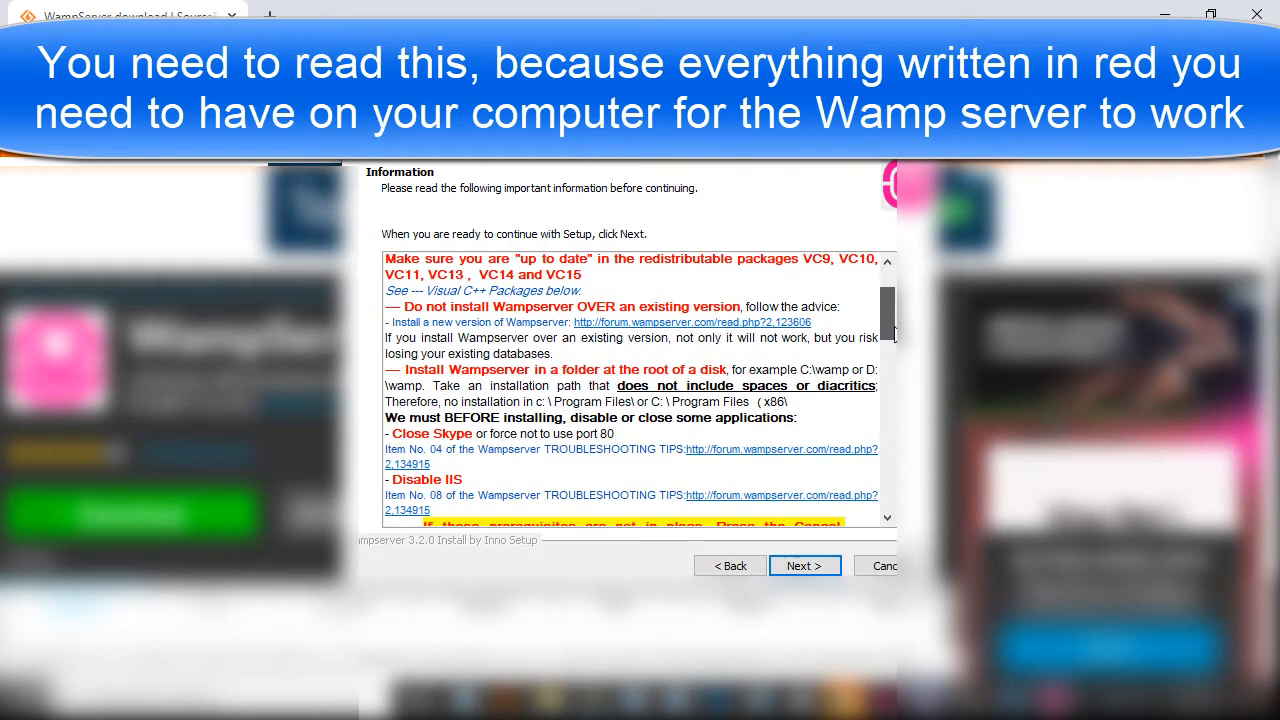
pyautogui.moveTo(889, 328); pyautogui.dragTo(889, 300)
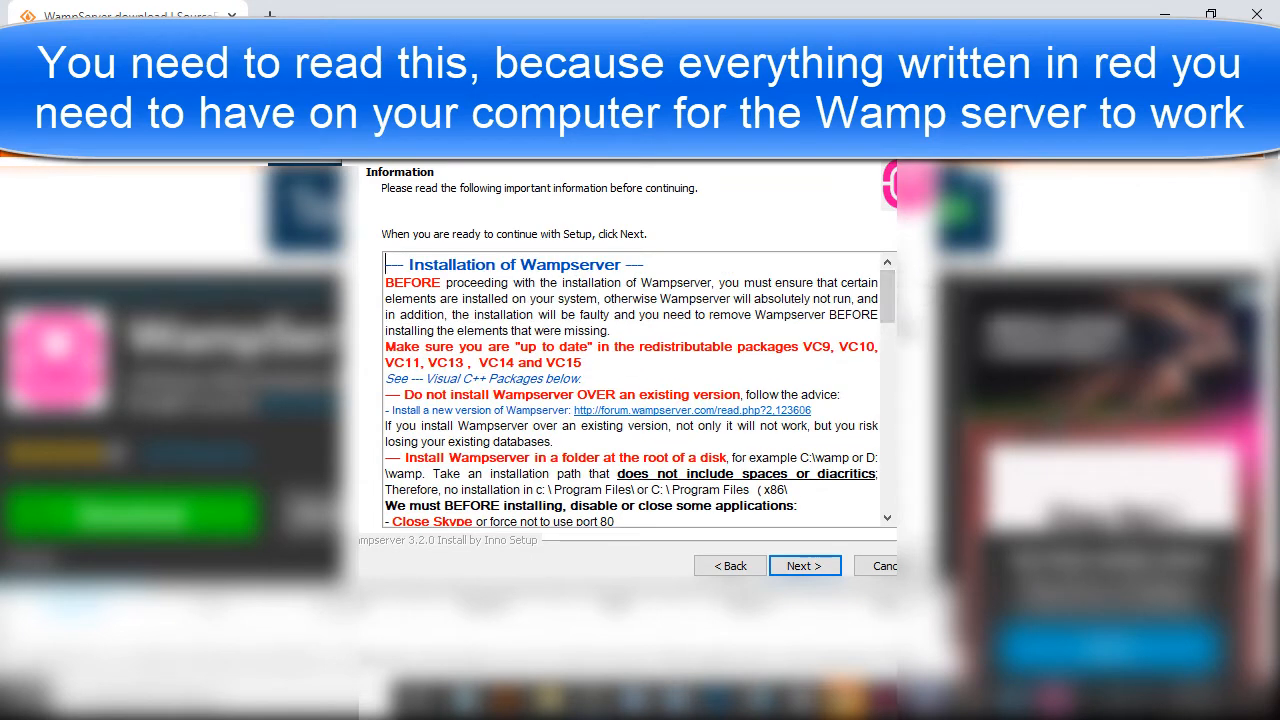
pyautogui.click(805, 566)
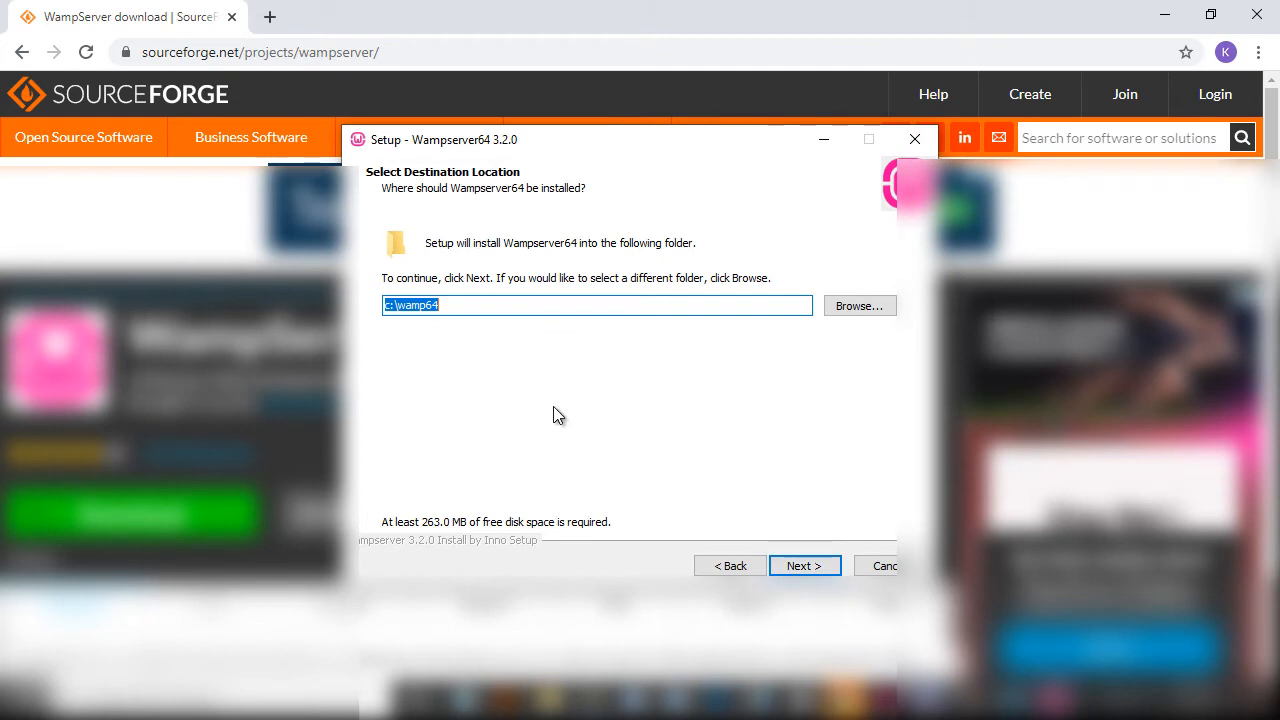
# Step: Keep c:\wamp64, add PHP 7.0.33, 7.1.33 and 7.2.25, and keep the Wampserver64 shortcuts folder
pyautogui.click(815, 568)
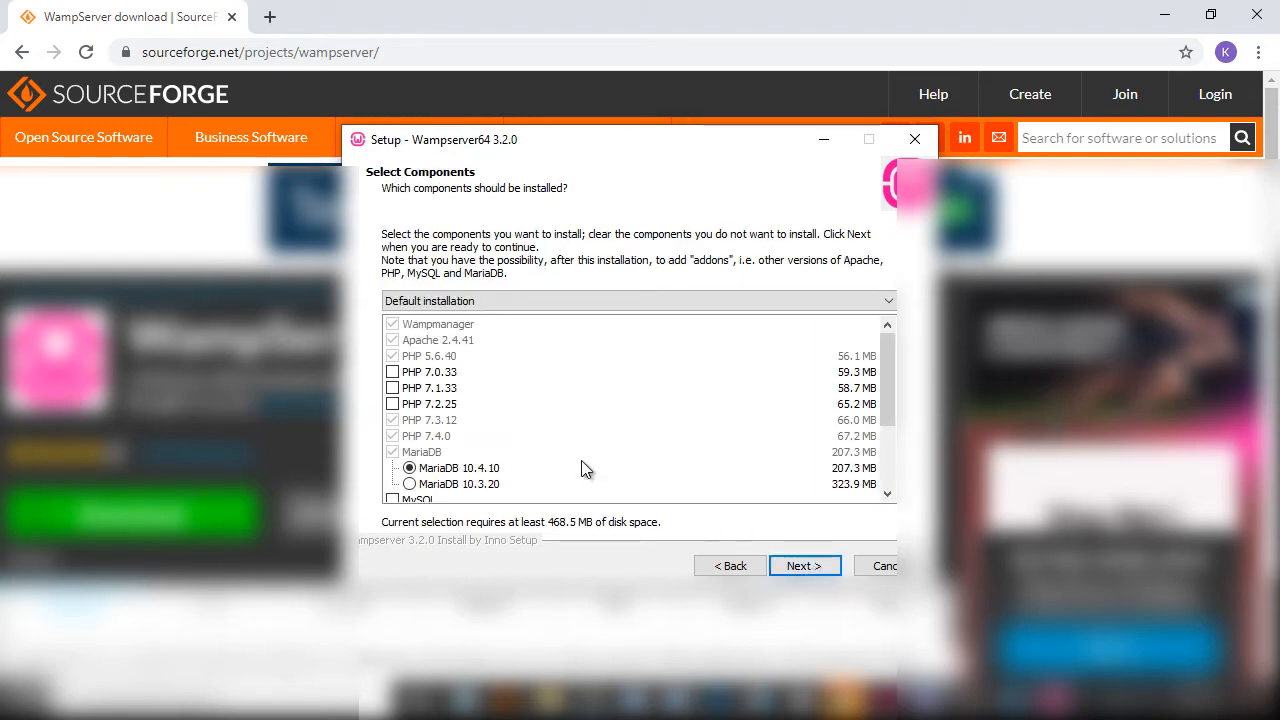
pyautogui.click(393, 373)
pyautogui.click(393, 388)
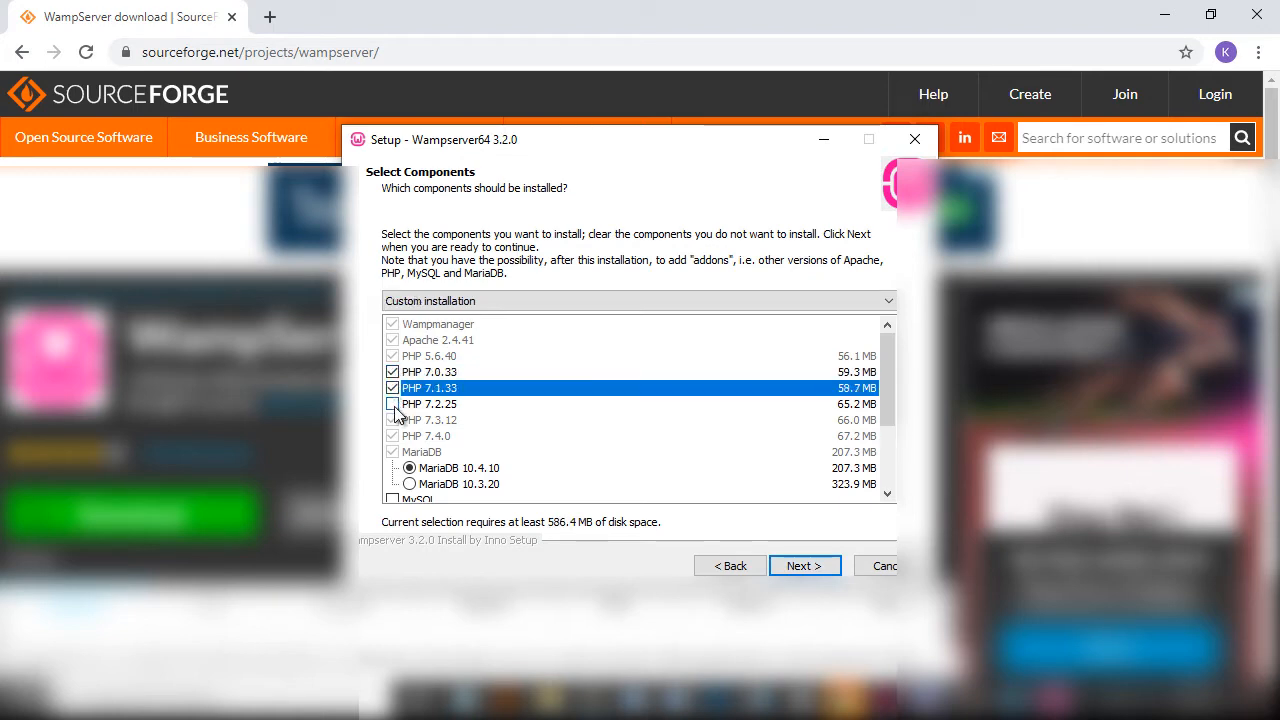
pyautogui.click(393, 404)
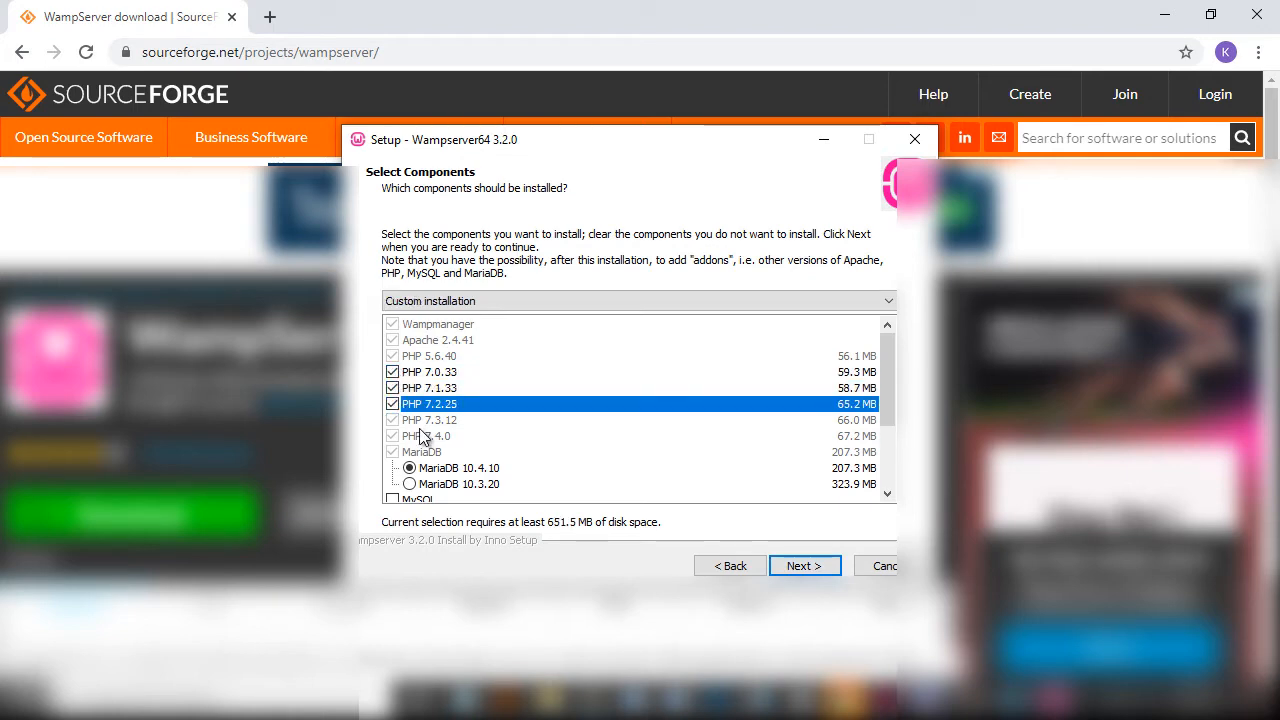
pyautogui.click(800, 566)
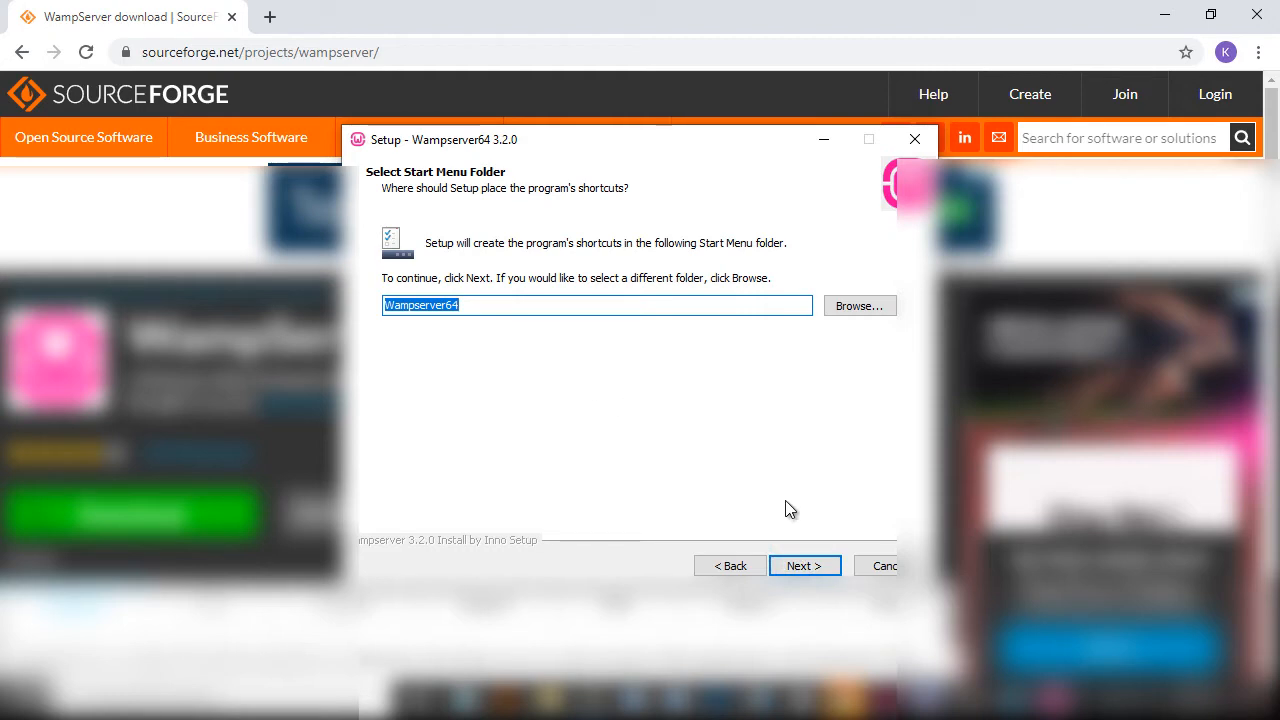
pyautogui.click(828, 570)
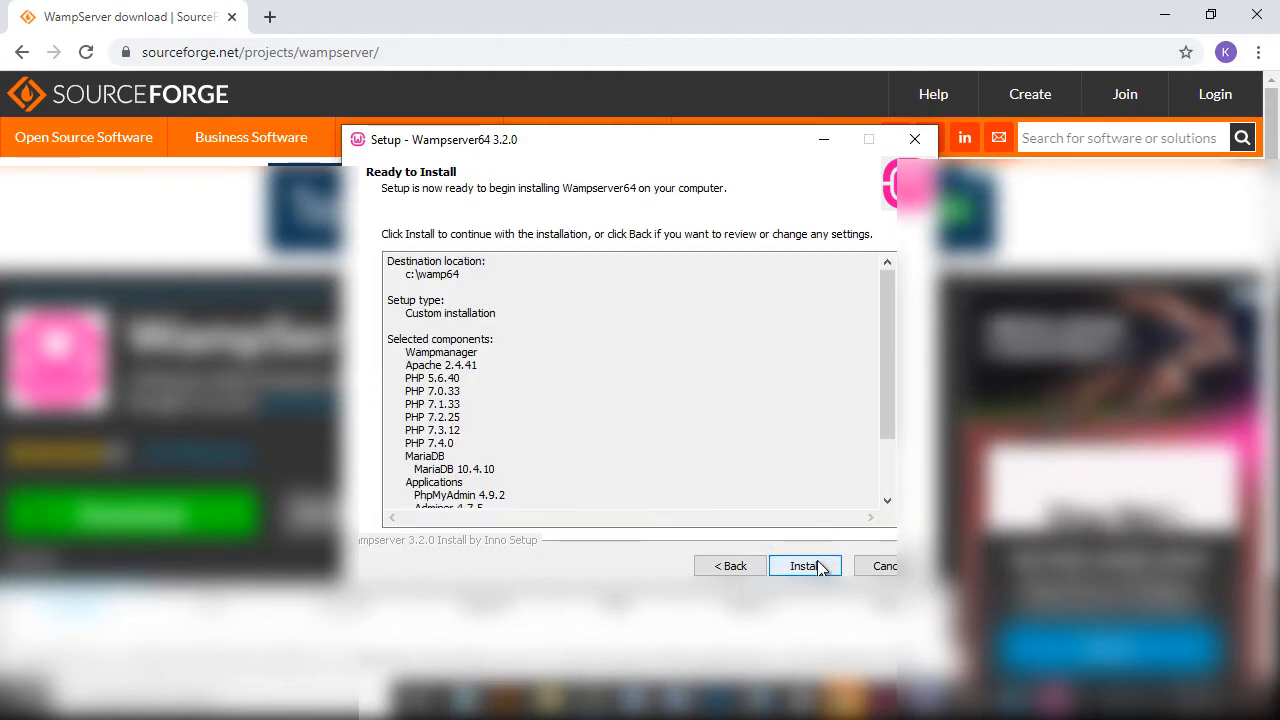
# Step: Start installing with the summarized c:\wamp64 custom settings
pyautogui.click(818, 567)
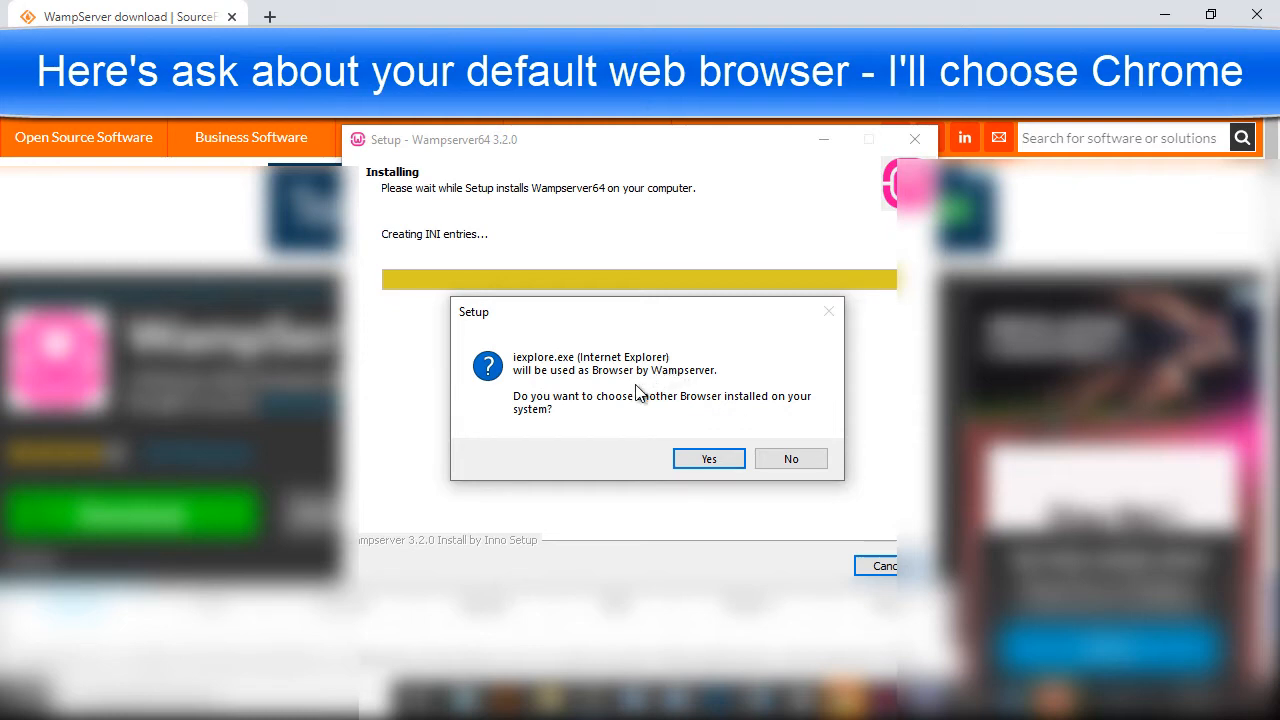
# Step: Set chrome from C:\Google\Chrome\Application as WampServer's default browser instead of Internet Explorer
pyautogui.click(736, 466)
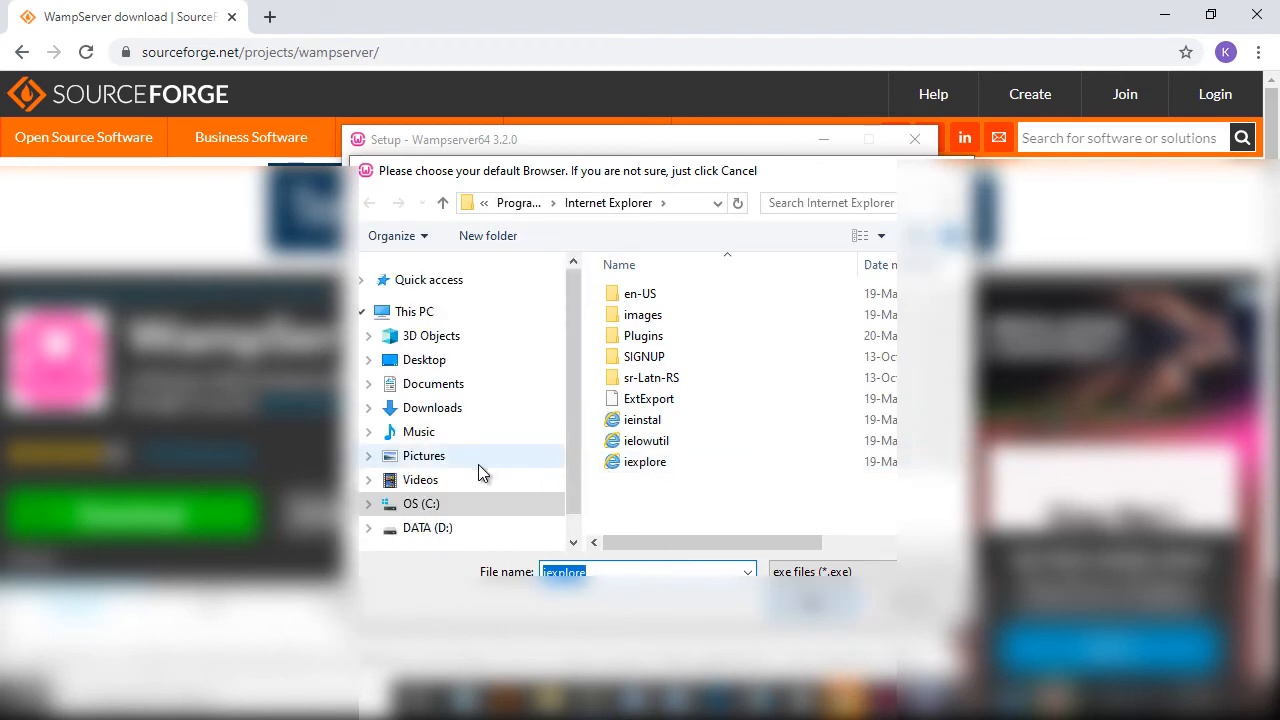
pyautogui.click(368, 504)
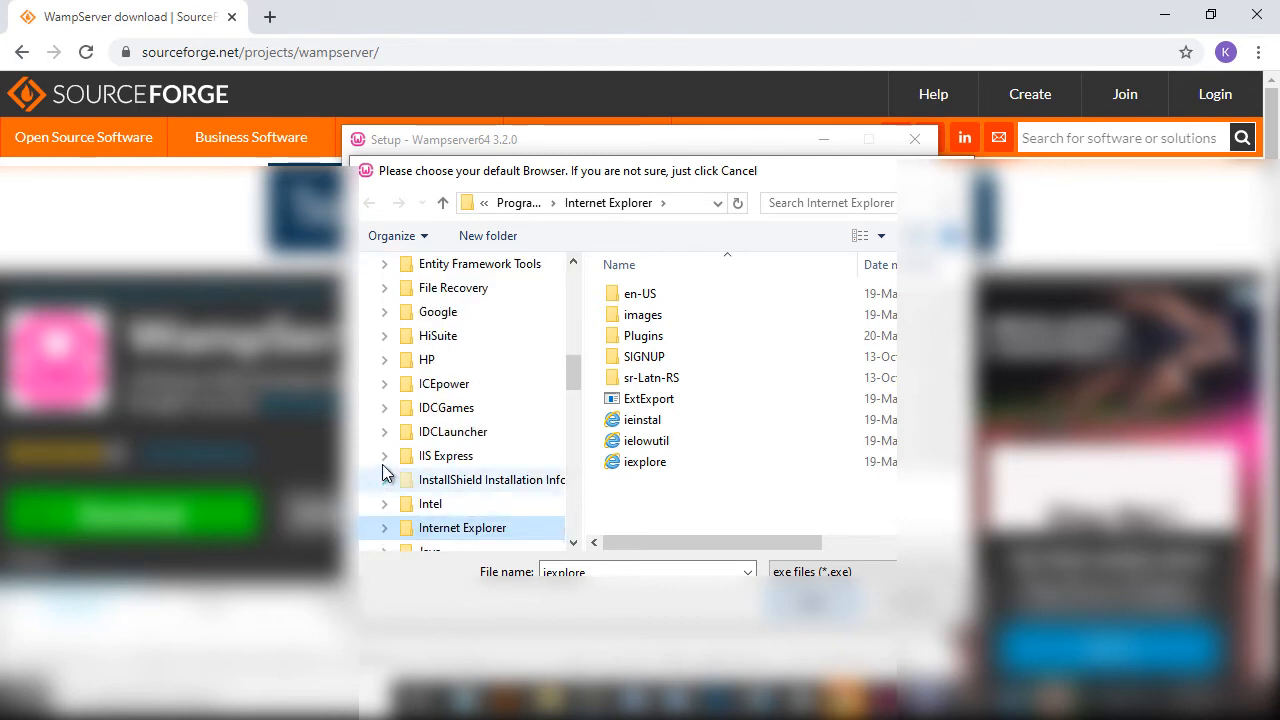
pyautogui.click(384, 312)
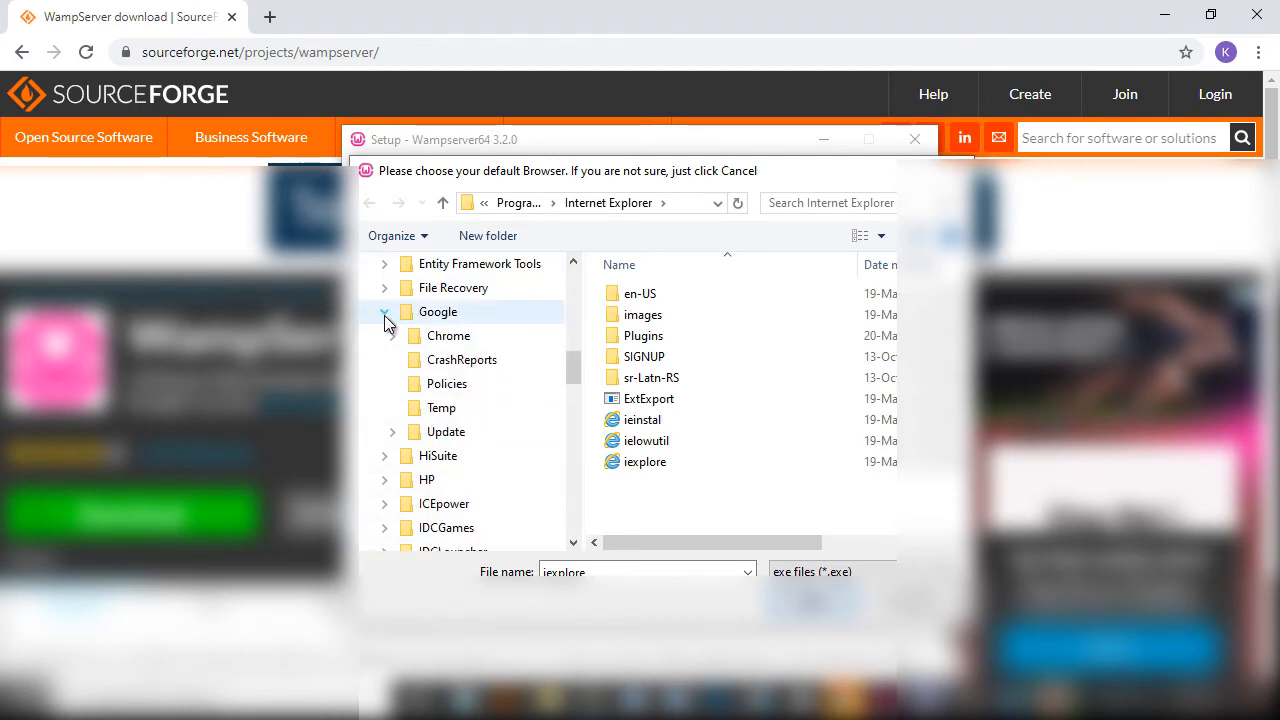
pyautogui.click(440, 338)
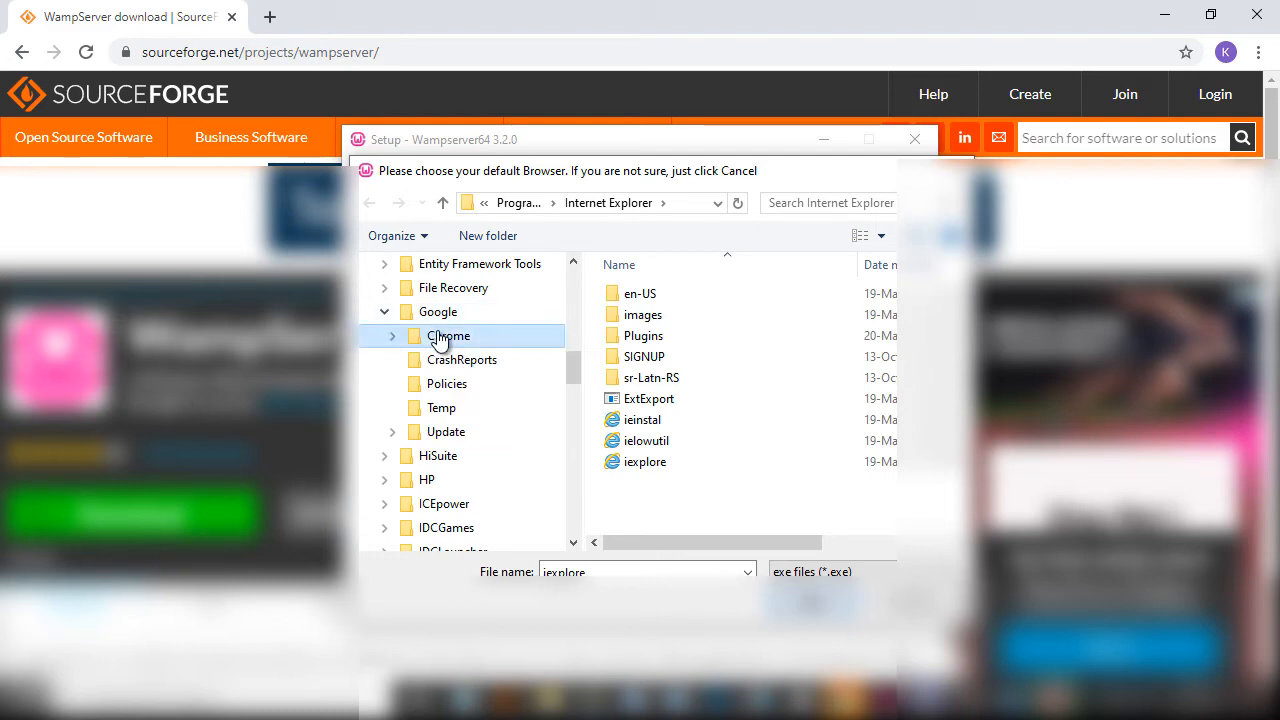
pyautogui.moveTo(576, 361); pyautogui.dragTo(576, 354)
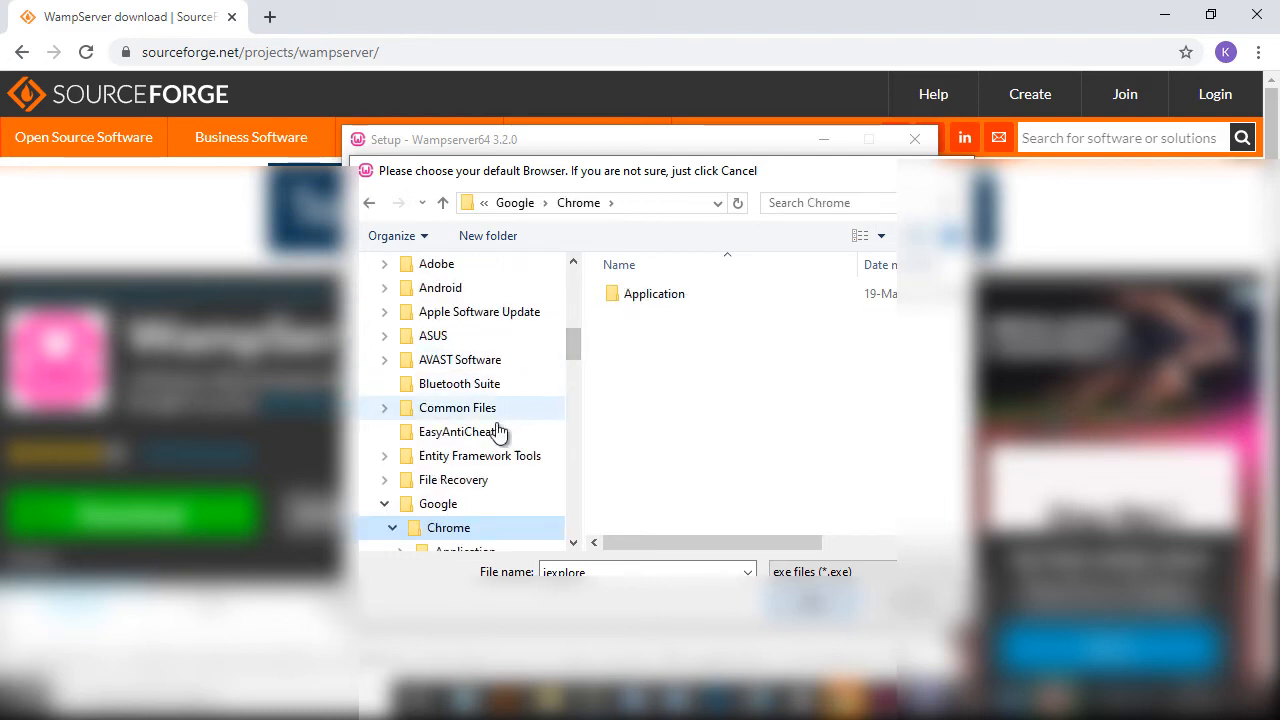
pyautogui.scroll(-1, 495, 474)
pyautogui.click(430, 530)
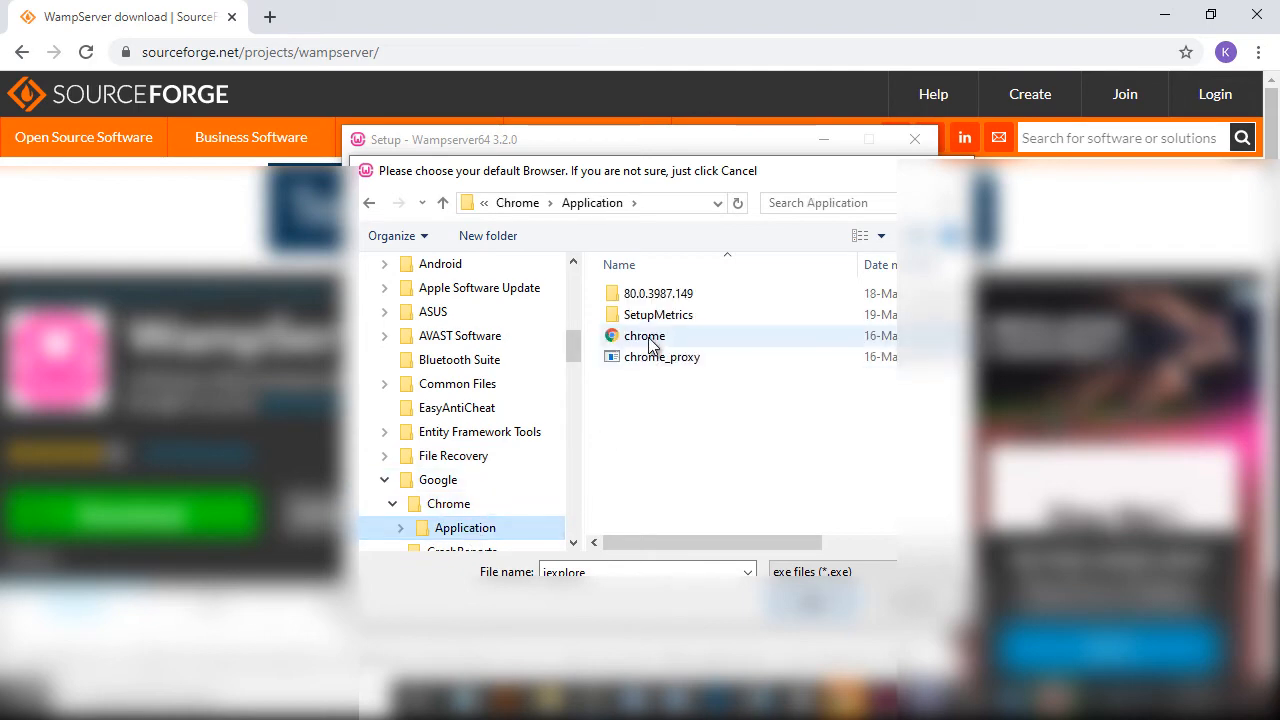
pyautogui.click(652, 338)
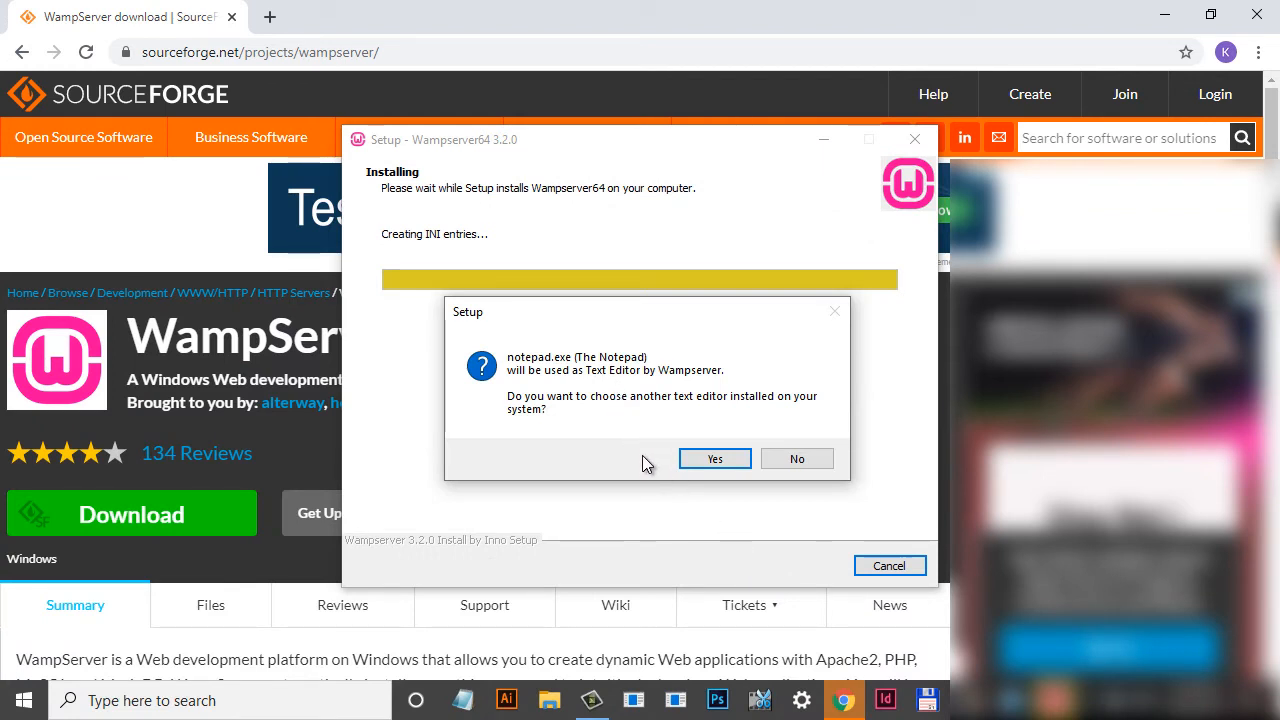
# Step: Keep Notepad as the text editor, pass the information notes and finish setup
pyautogui.click(790, 462)
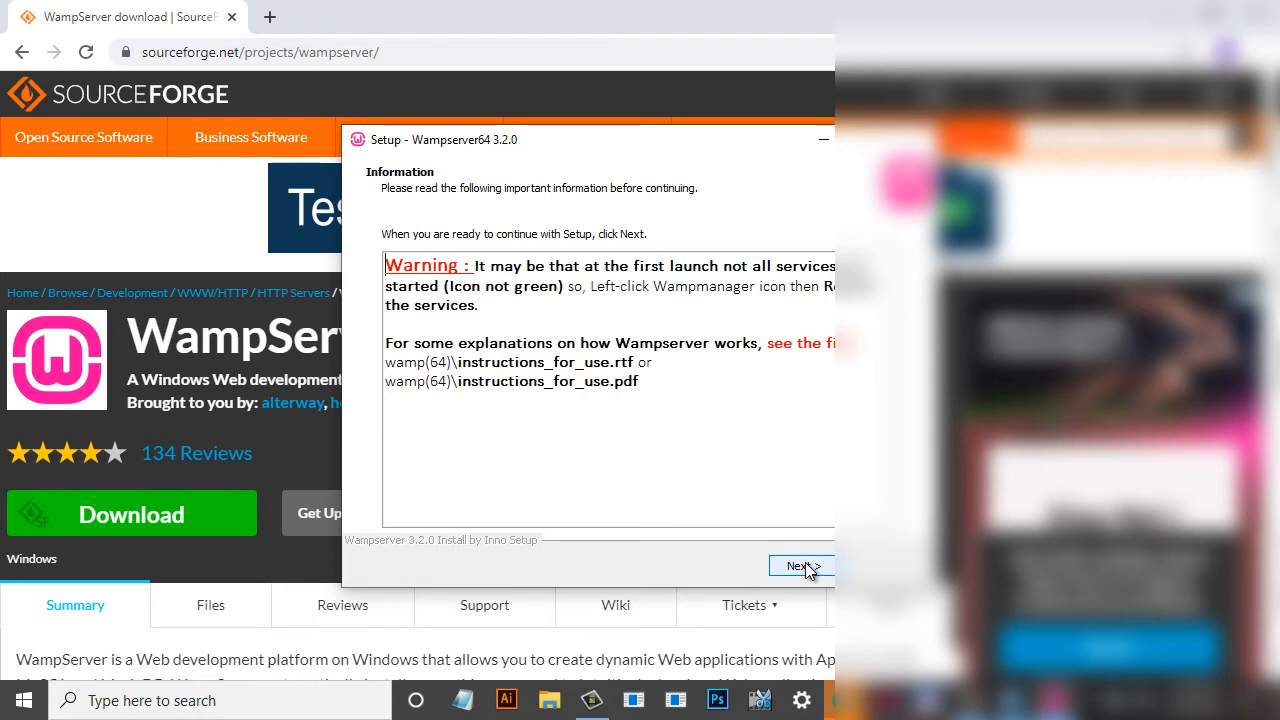
pyautogui.click(804, 566)
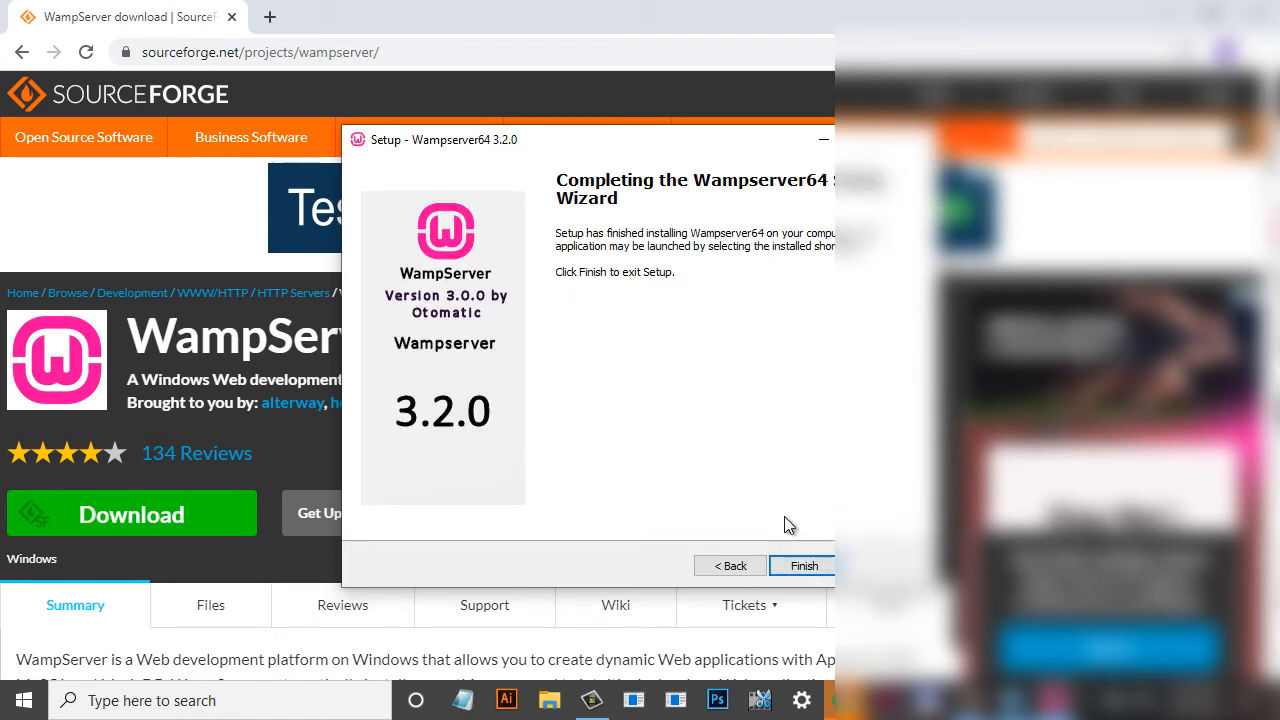
pyautogui.click(802, 565)
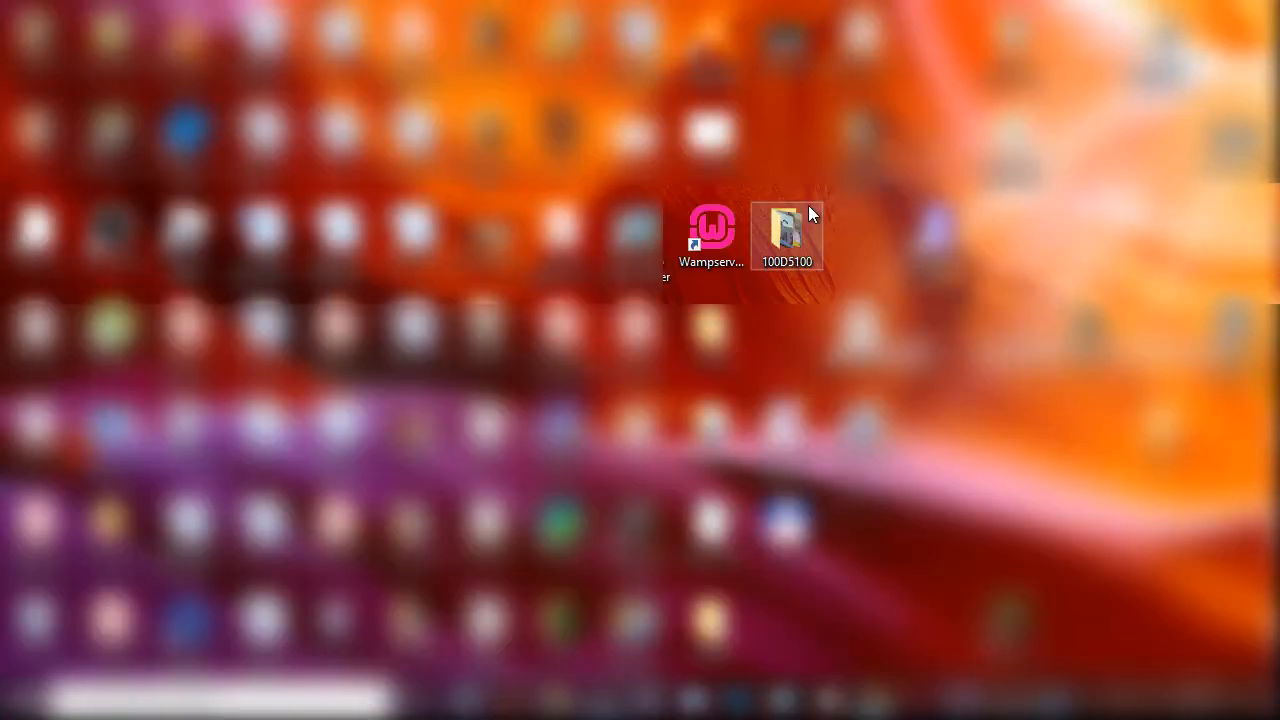
# Step: Launch the Wampserver 64 desktop shortcut with Run as administrator
pyautogui.doubleClick(717, 232)
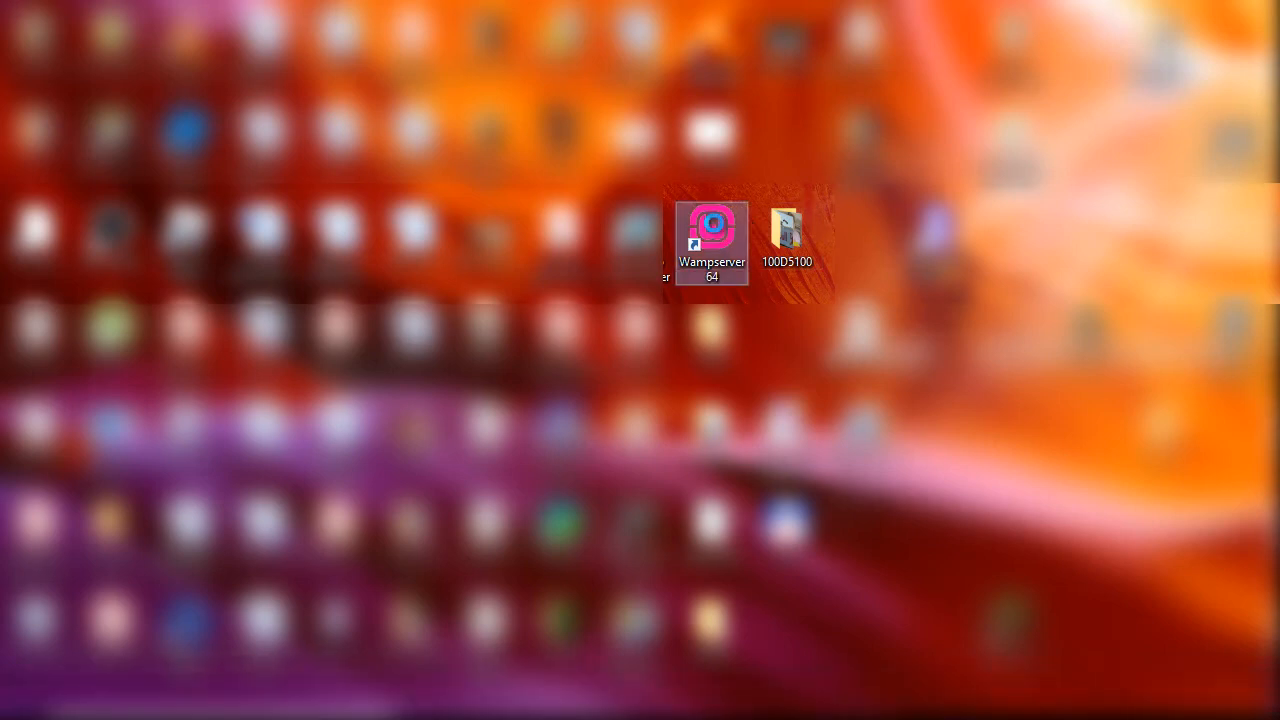
pyautogui.rightClick(721, 238)
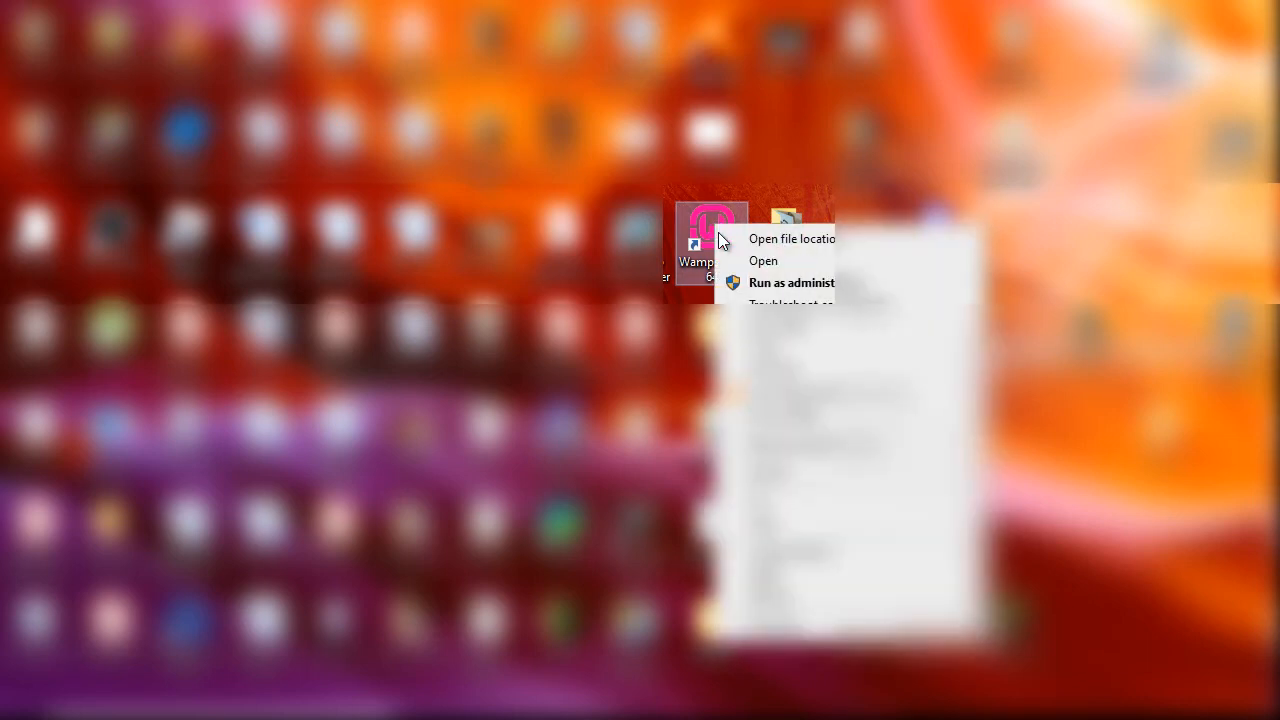
pyautogui.click(811, 285)
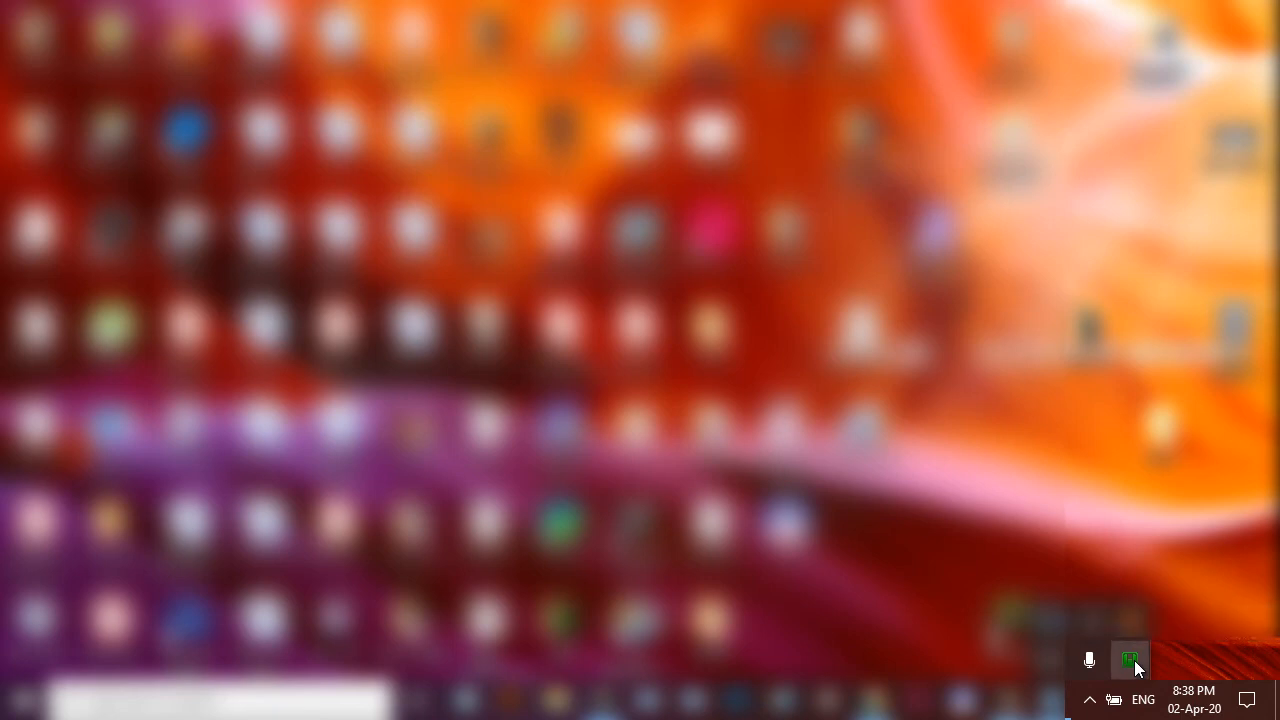
# Step: From the WampServer tray menu, open the localhost homepage listing Apache 2.4.41, PHP 7.3.12 and MariaDB 10.4.10
pyautogui.click(1133, 662)
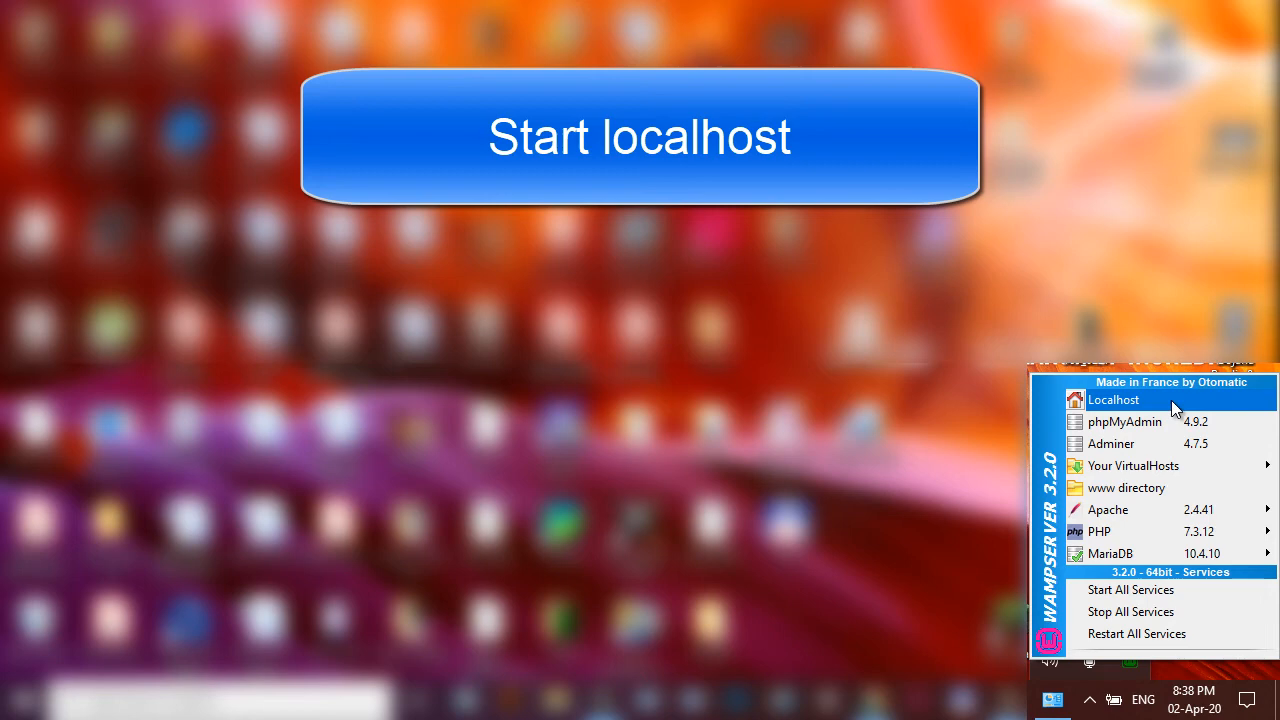
pyautogui.click(1171, 400)
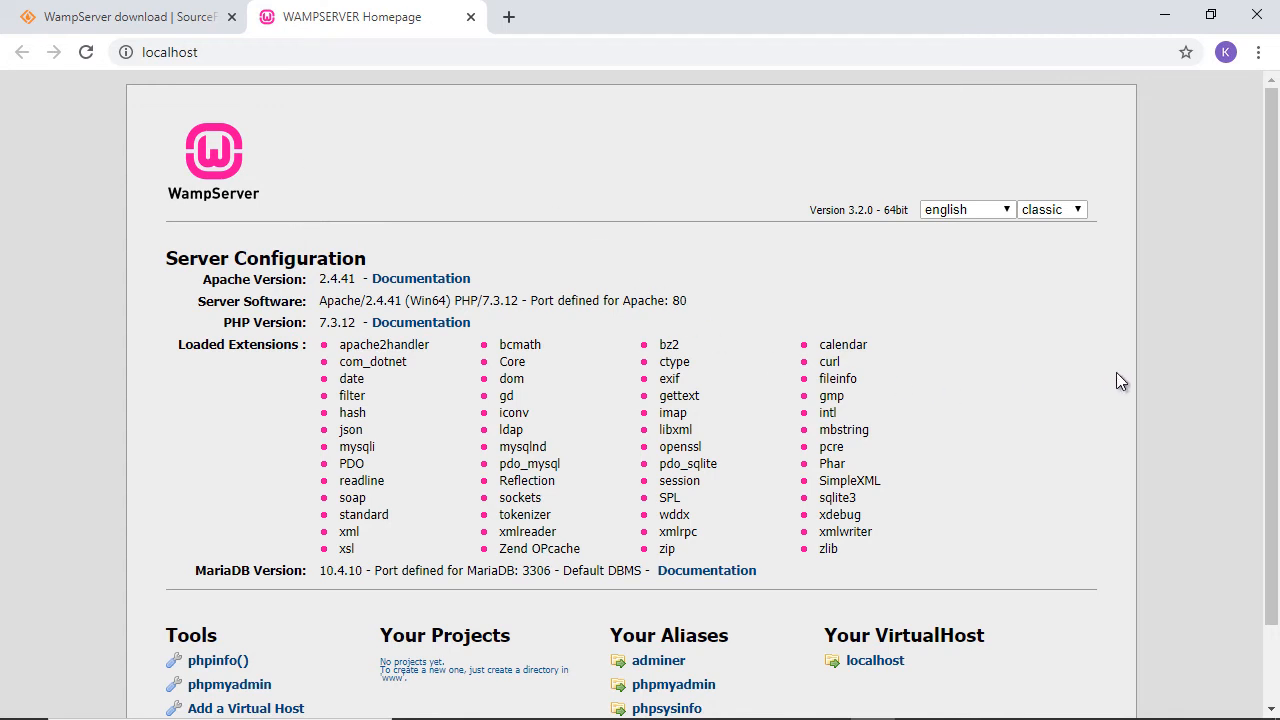
# Step: Follow the phpmyadmin alias under Your Aliases to localhost/phpmyadmin
pyautogui.scroll(-2, 1121, 386)
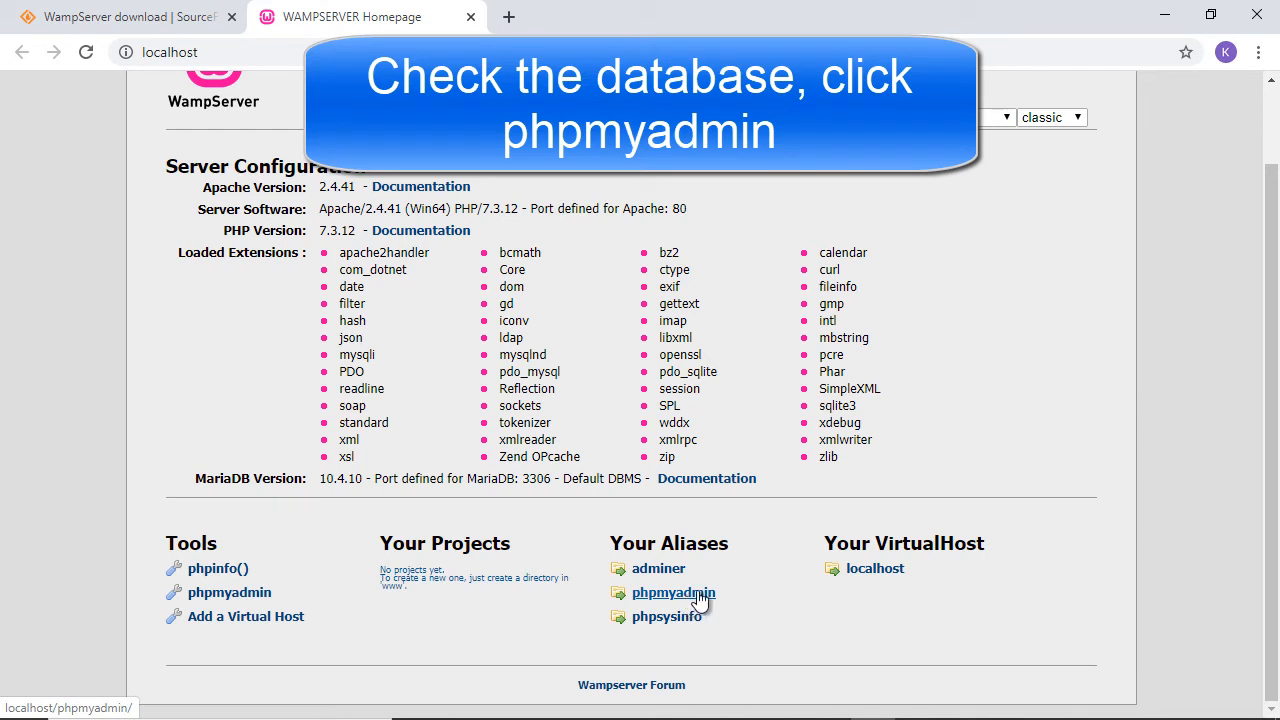
pyautogui.click(698, 595)
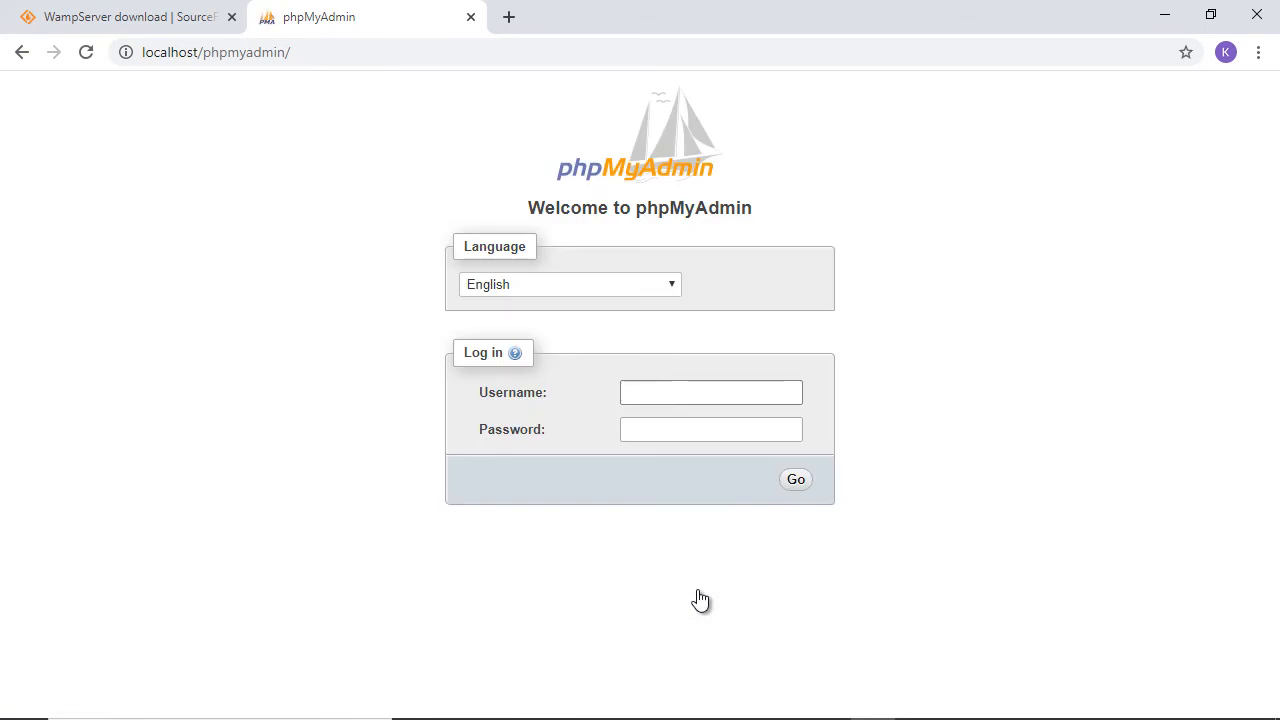
# Step: Log in to phpMyAdmin as root with an empty password
pyautogui.write('root')
pyautogui.click(796, 482)
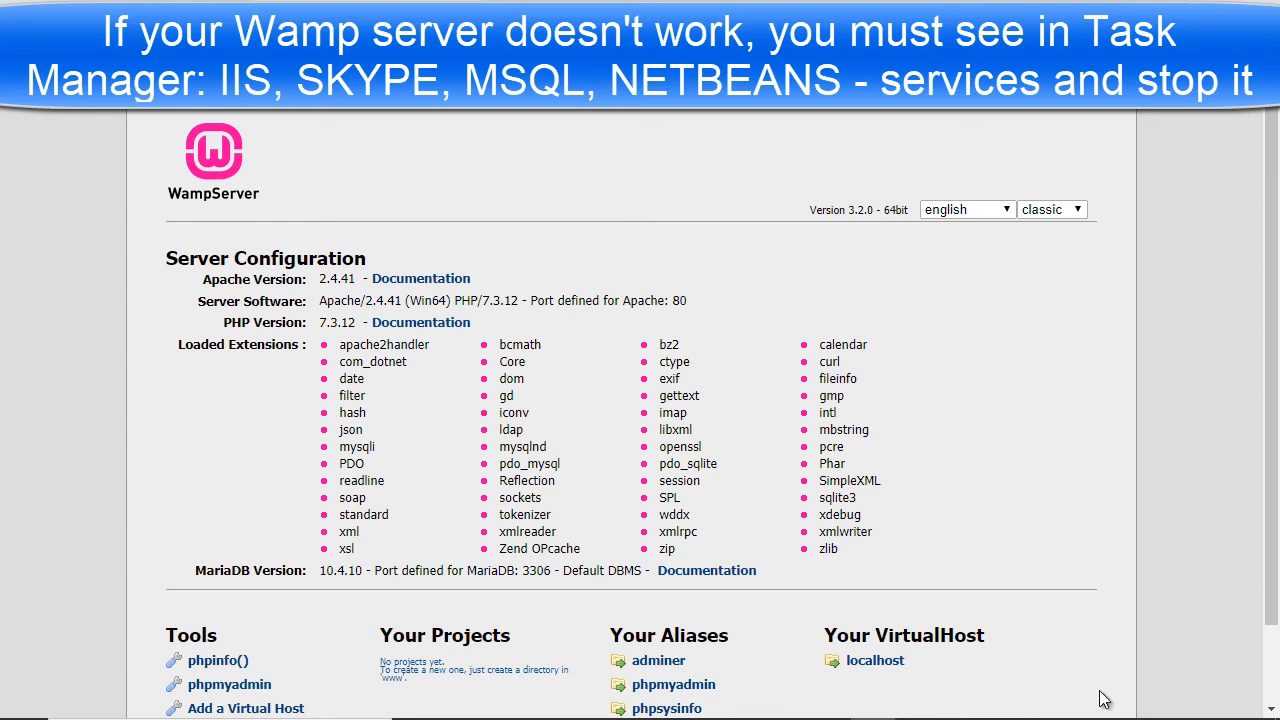
# Step: Check Task Manager's Services list for conflicting services, then reveal the hidden tray icons
pyautogui.moveTo(1076, 716)
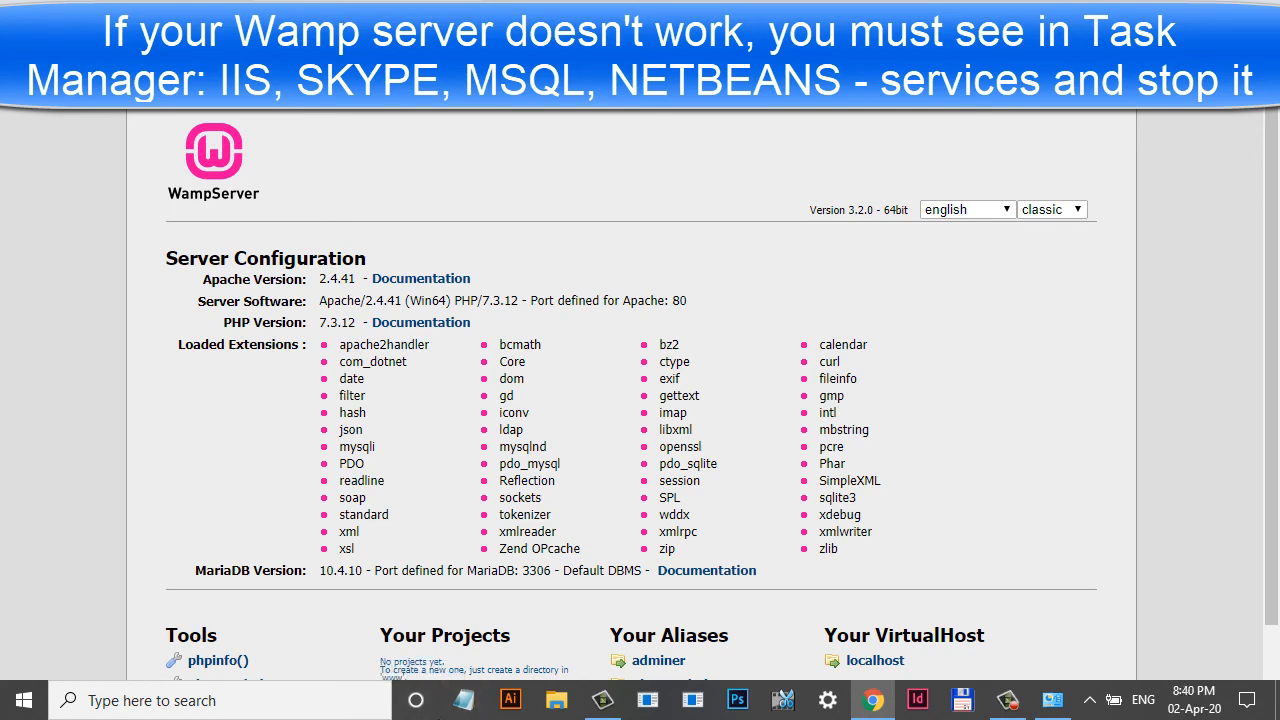
pyautogui.rightClick(440, 700)
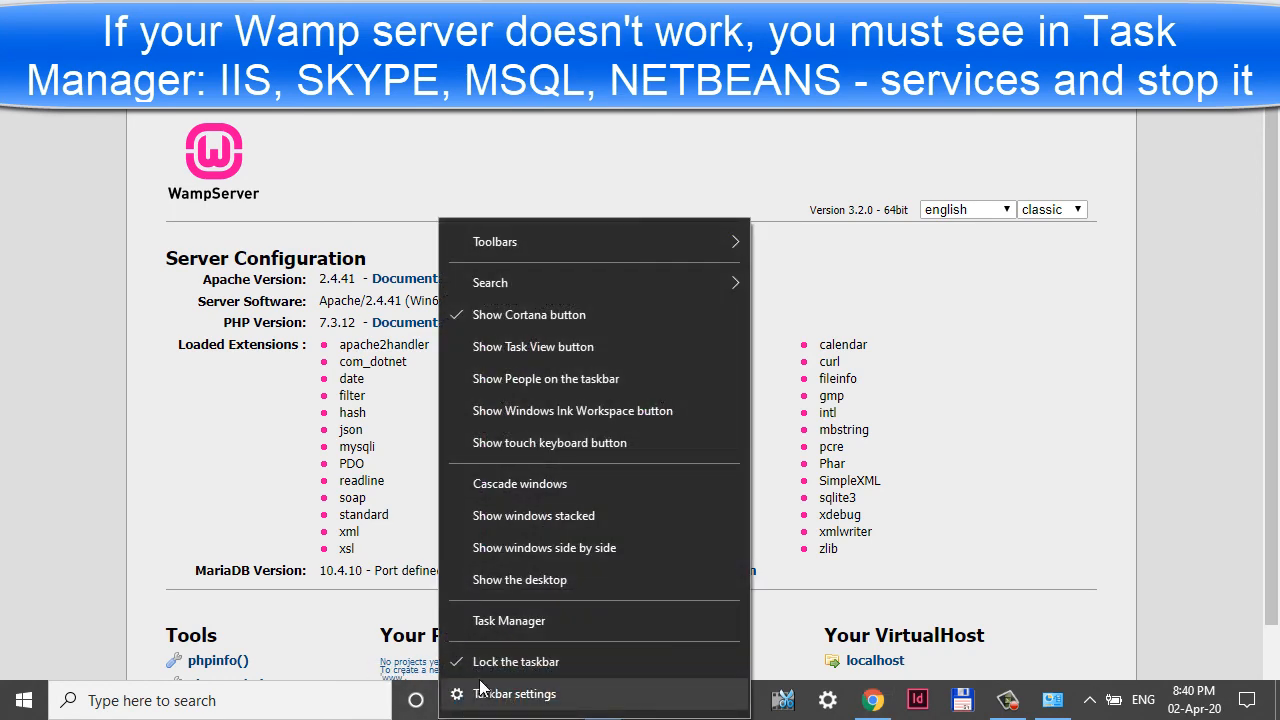
pyautogui.click(514, 621)
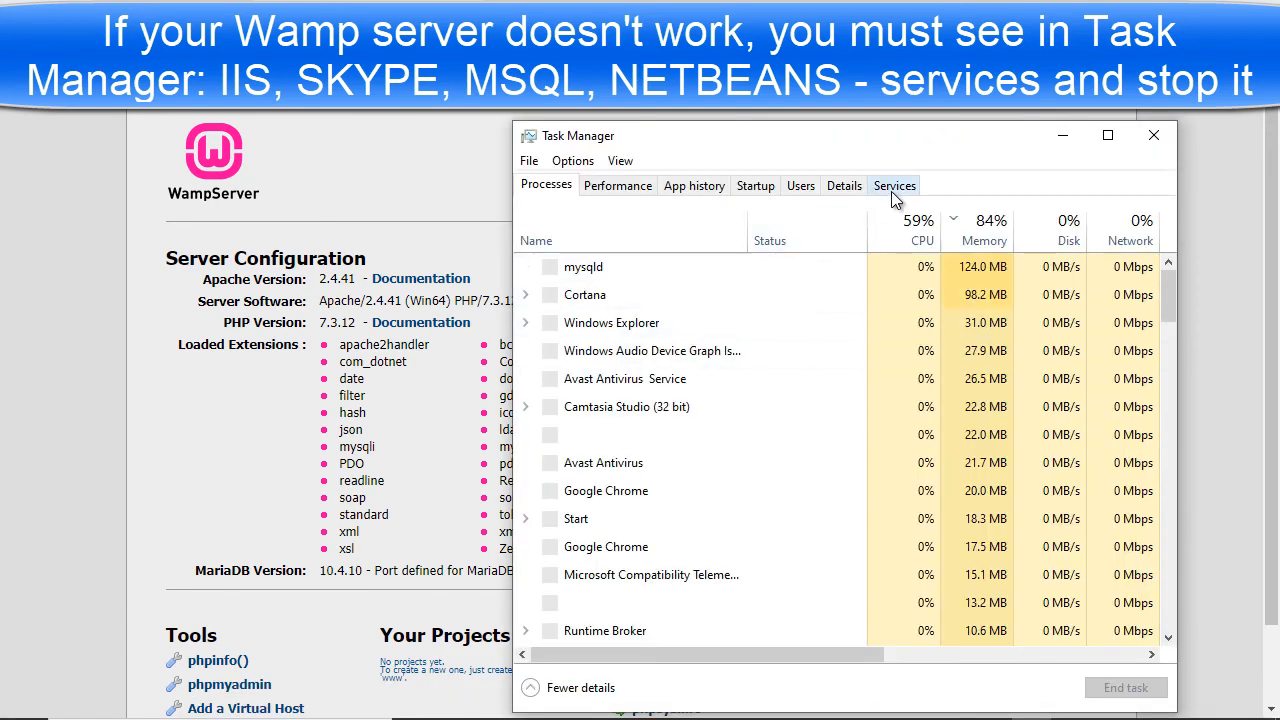
pyautogui.click(892, 194)
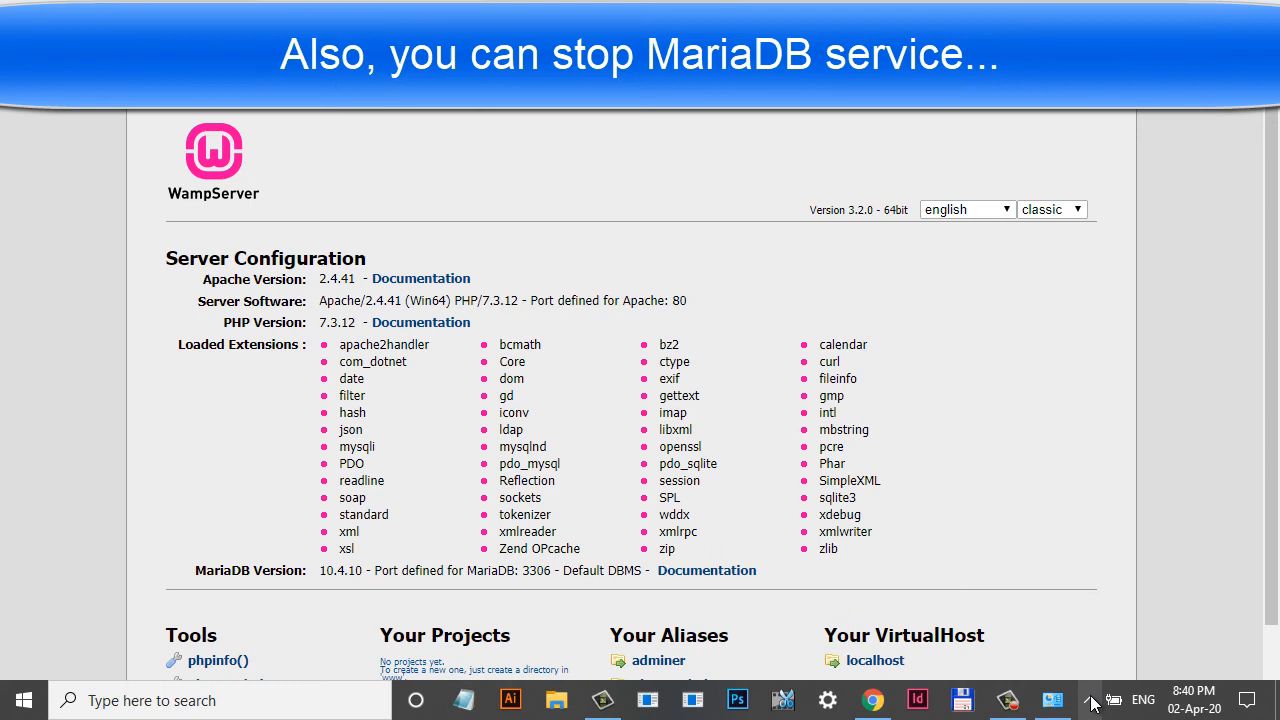
pyautogui.click(1090, 701)
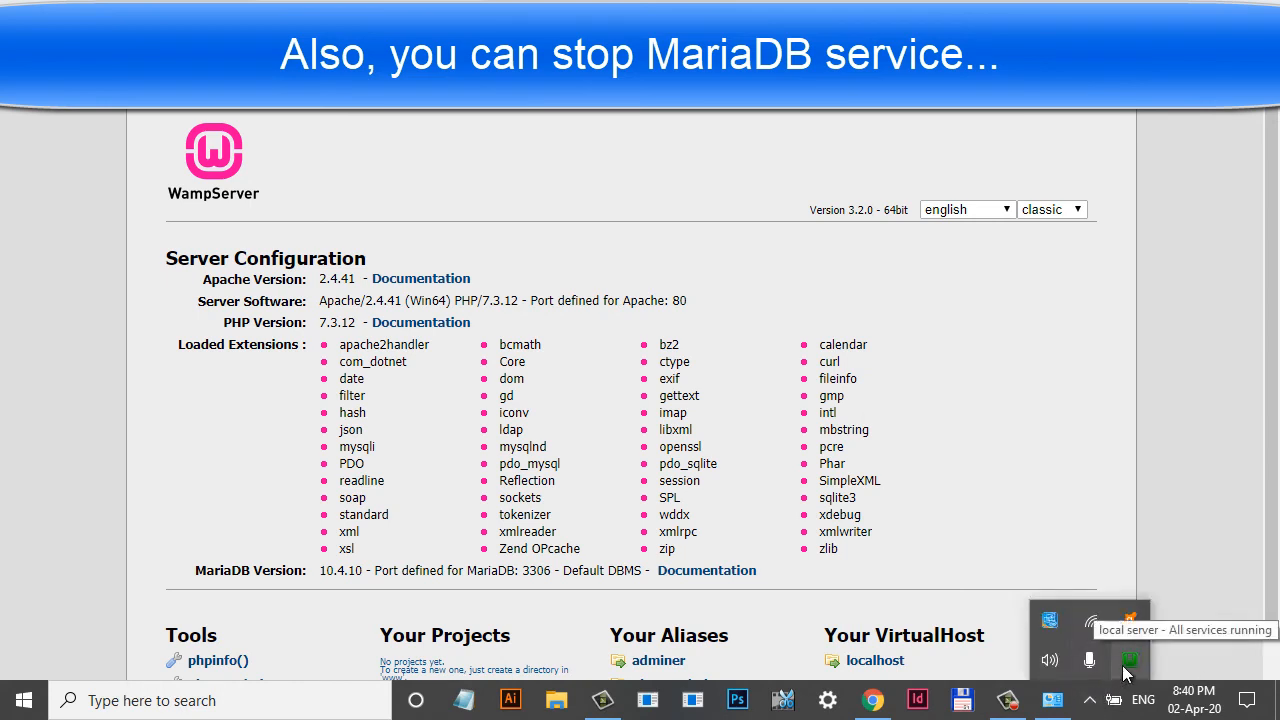
pyautogui.click(1128, 662)
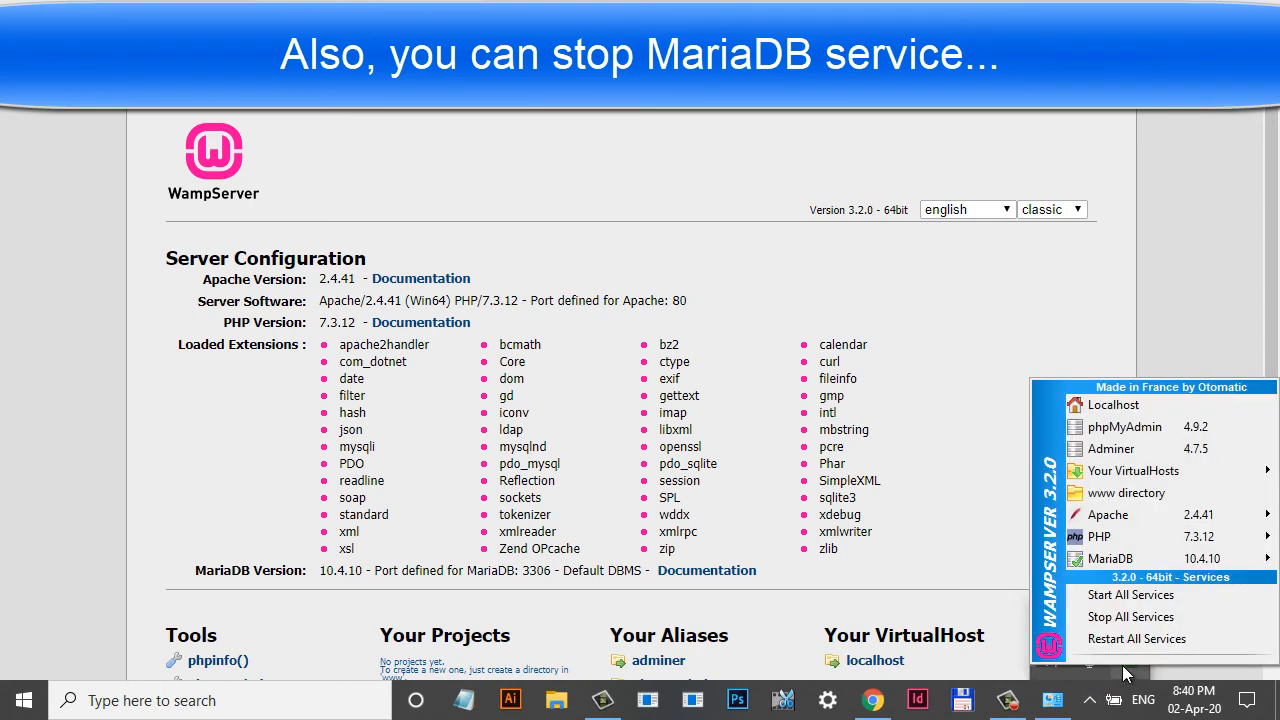
pyautogui.moveTo(1143, 563)
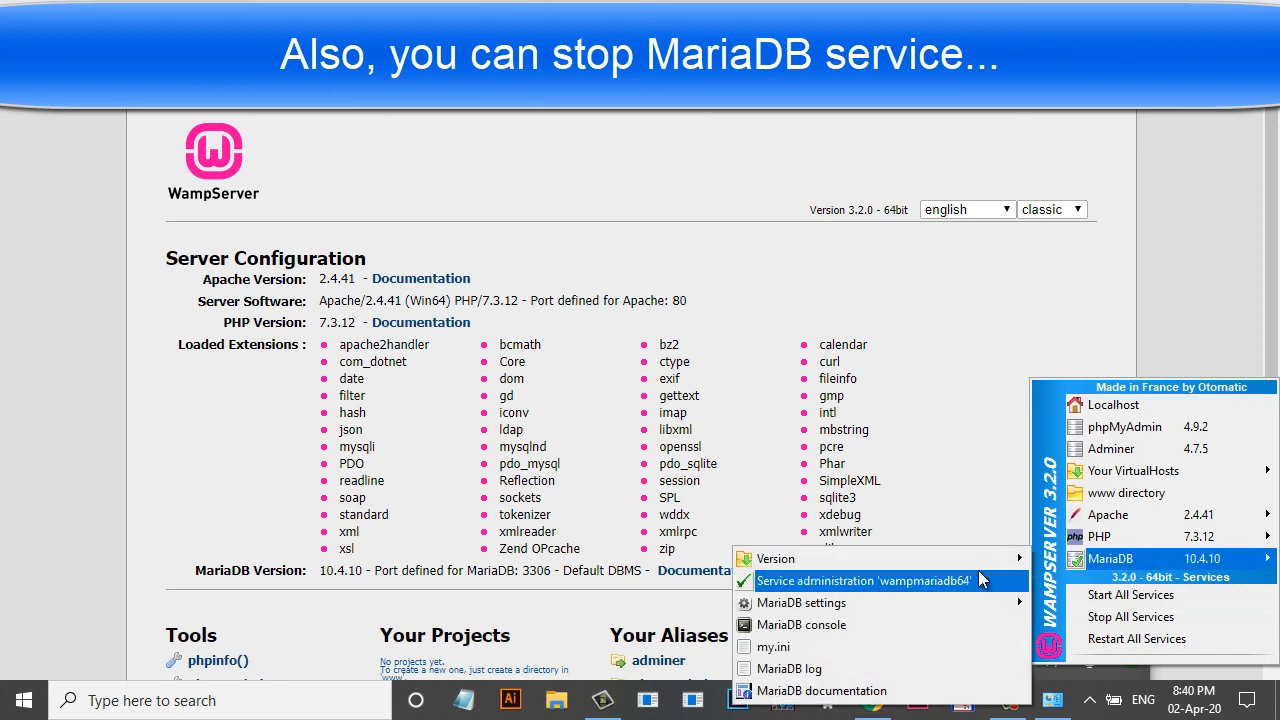
pyautogui.moveTo(978, 583)
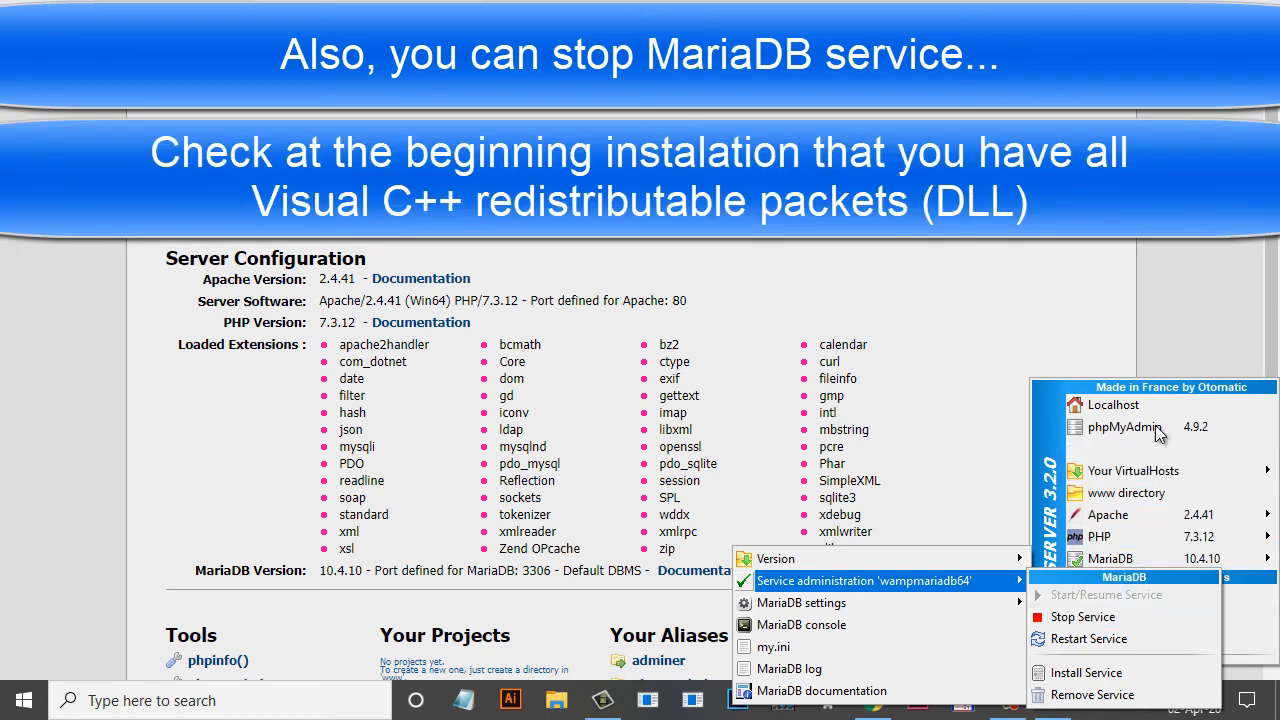
pyautogui.click(1169, 229)
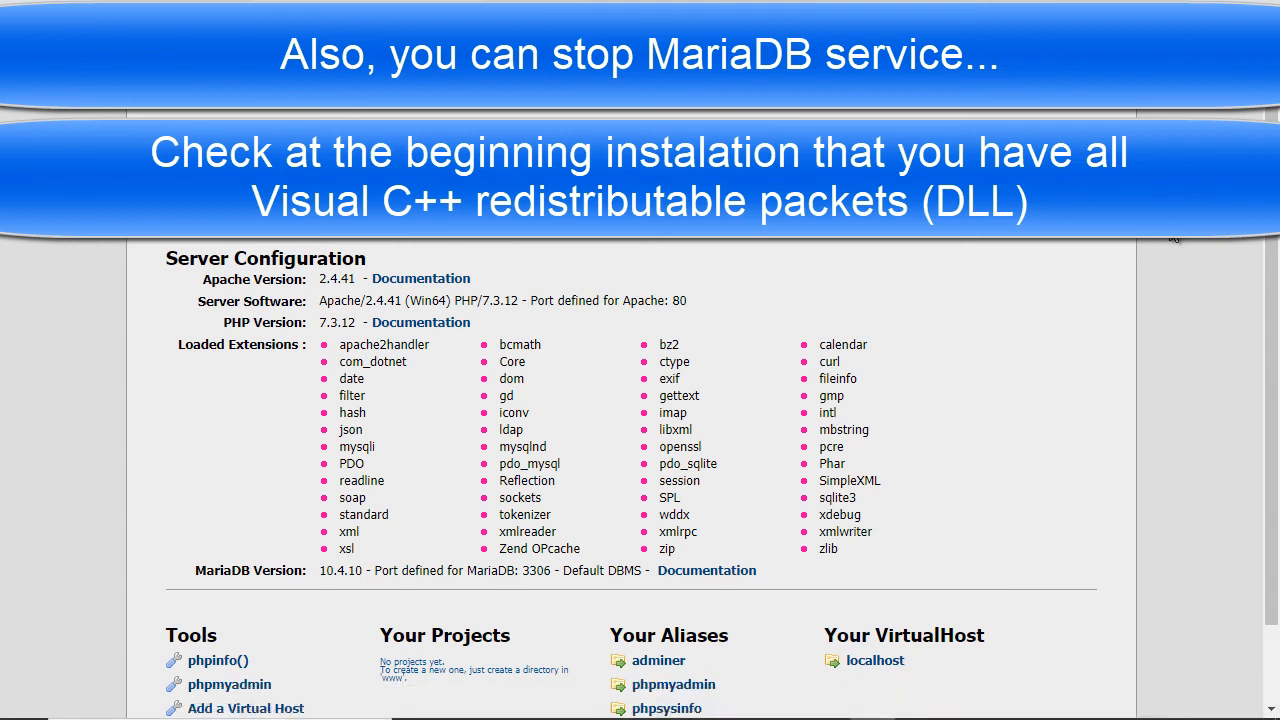